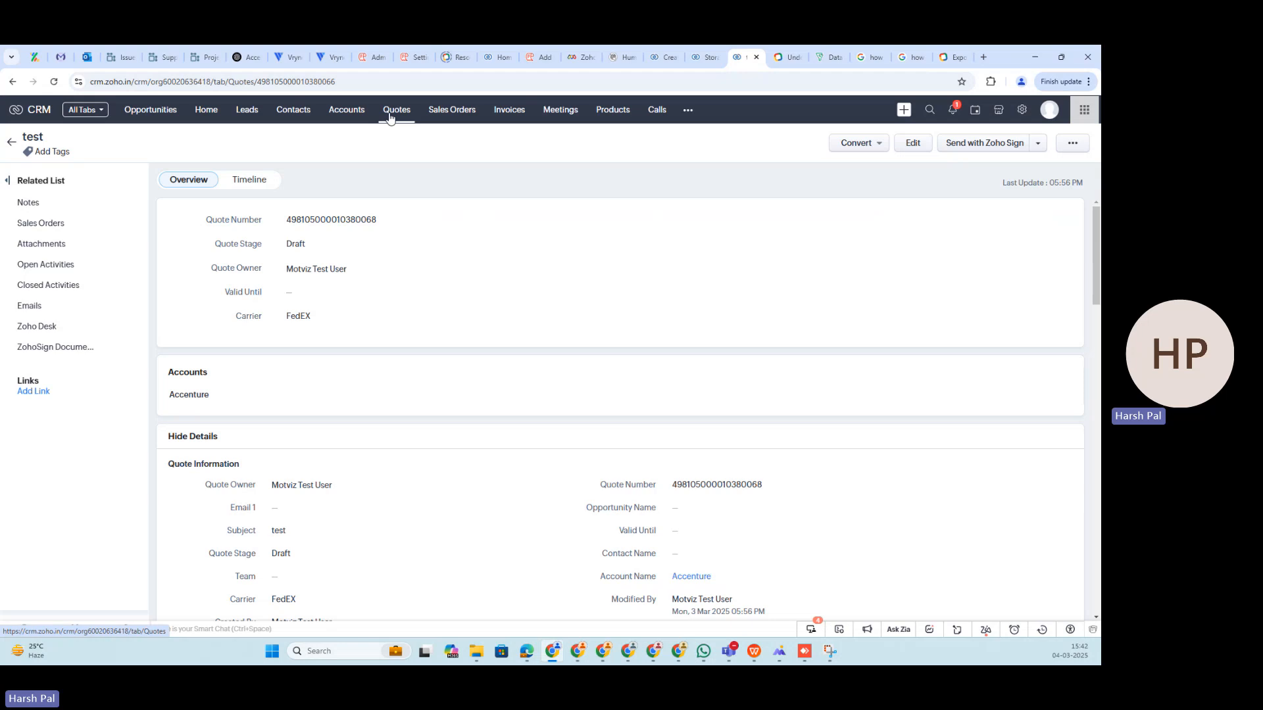
- Start a new quote from the Quotes module and review its layout options and Quoted Items columns
{"action": "left_click", "coordinate": [390, 117]}
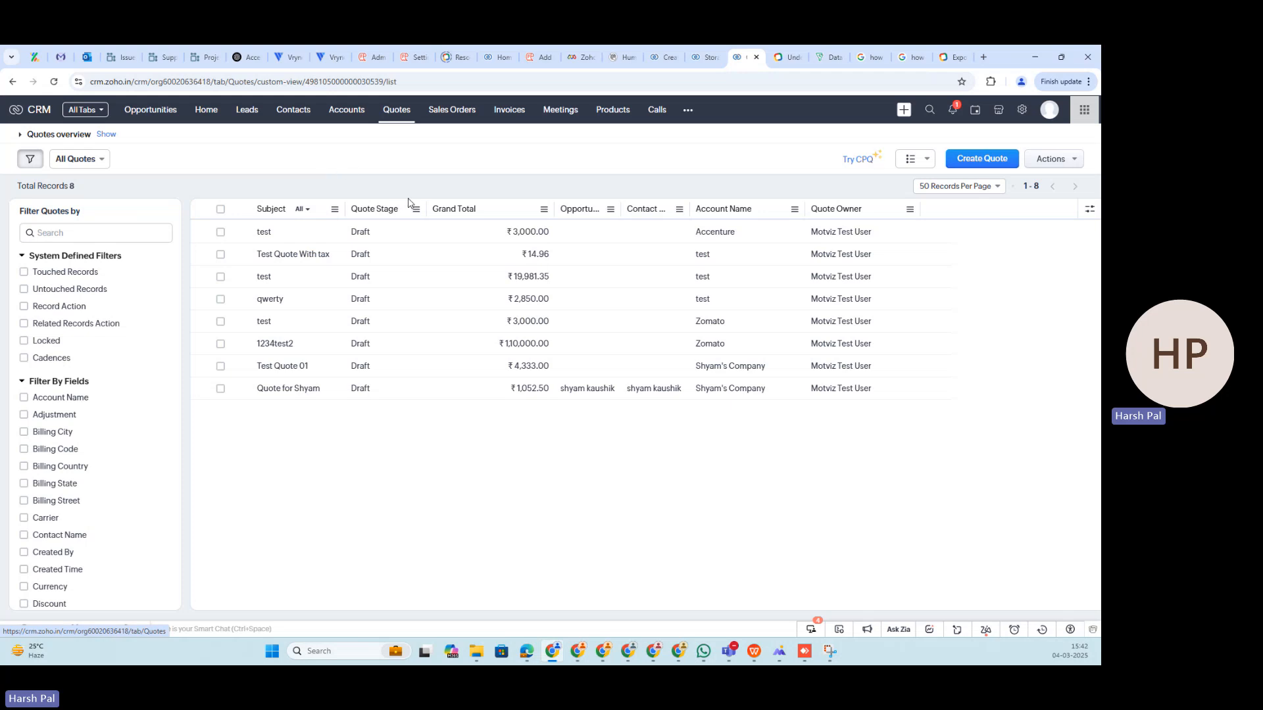
{"action": "left_click", "coordinate": [960, 162]}
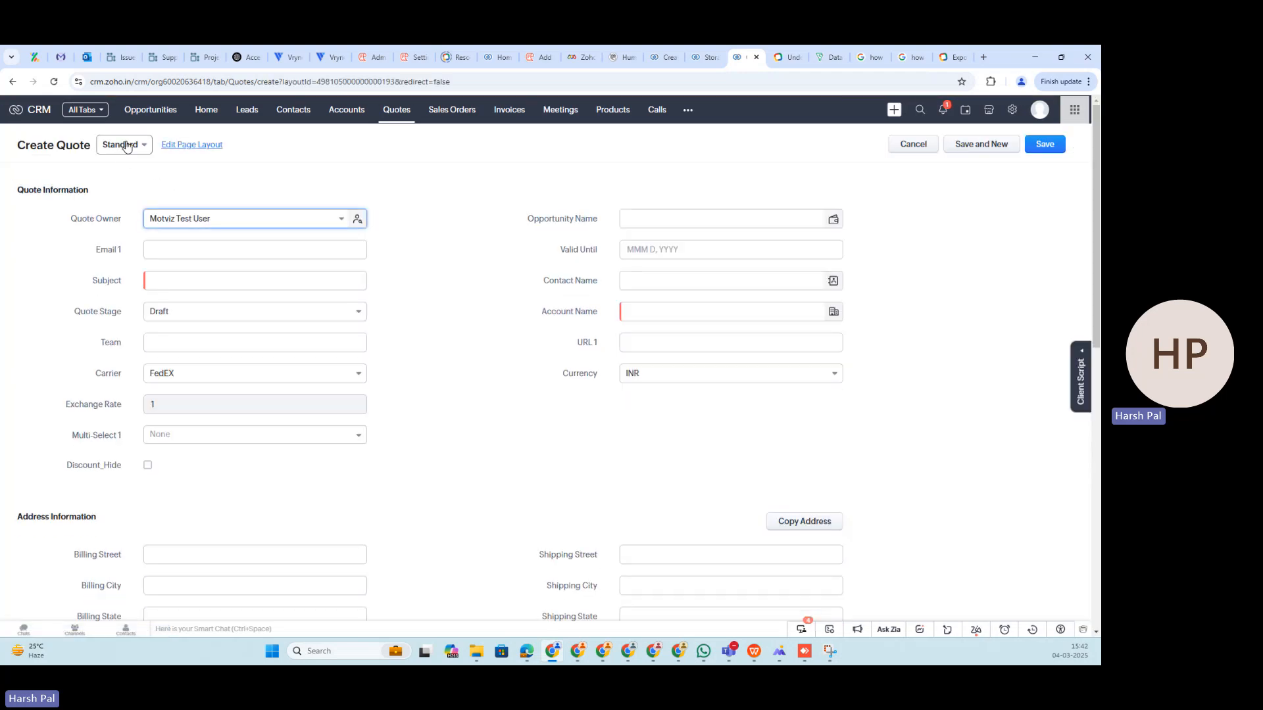
{"action": "left_click", "coordinate": [127, 145]}
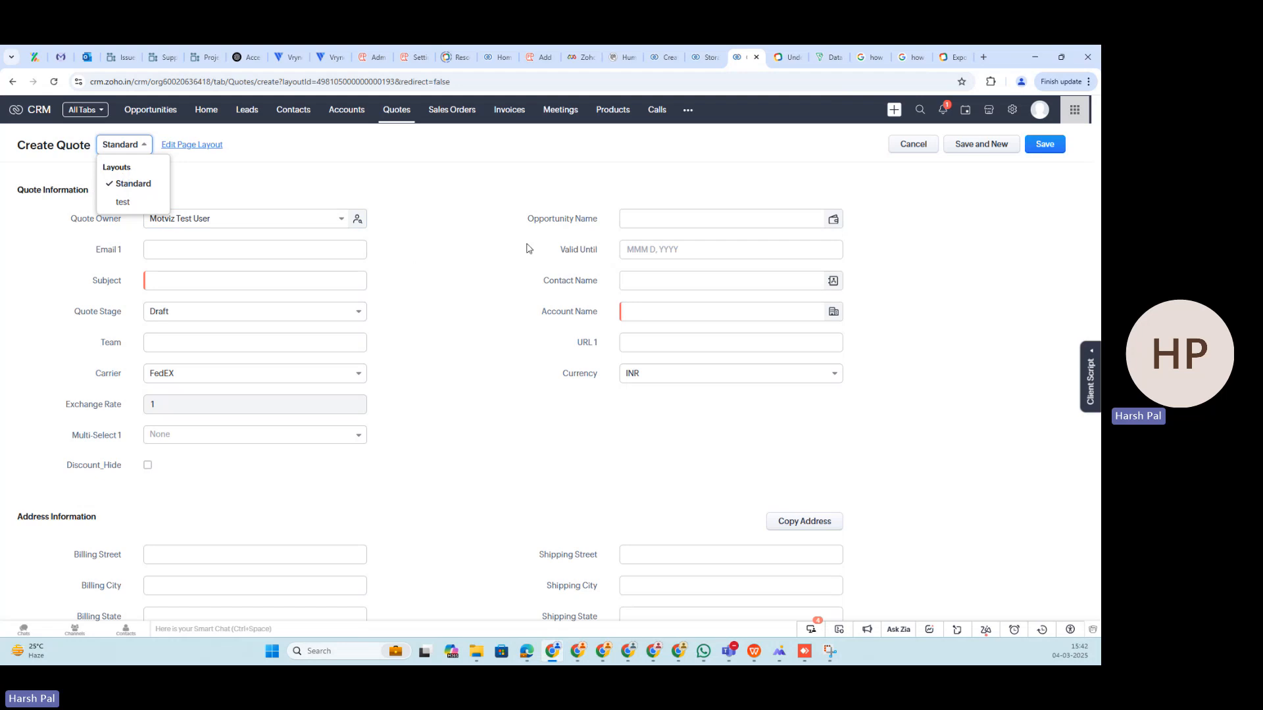
{"action": "scroll", "coordinate": [469, 244], "scroll_direction": "down", "scroll_amount": 10}
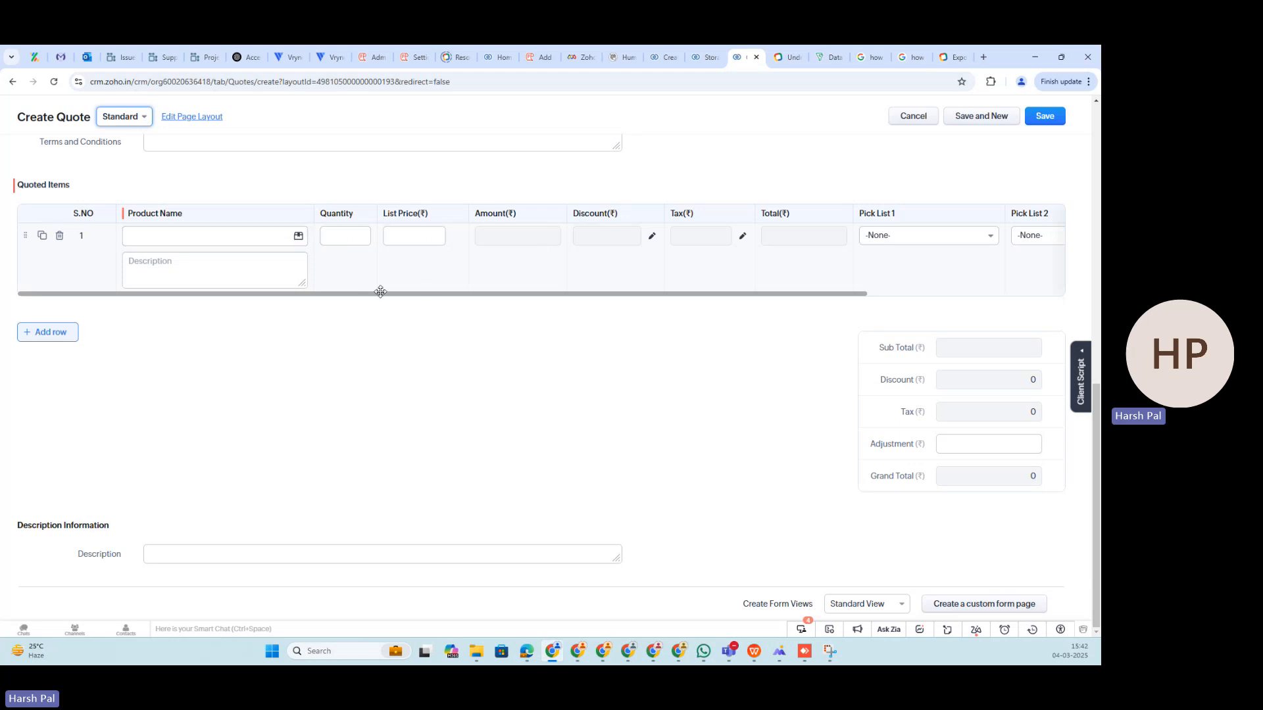
{"action": "left_click_drag", "start_coordinate": [367, 295], "coordinate": [708, 288]}
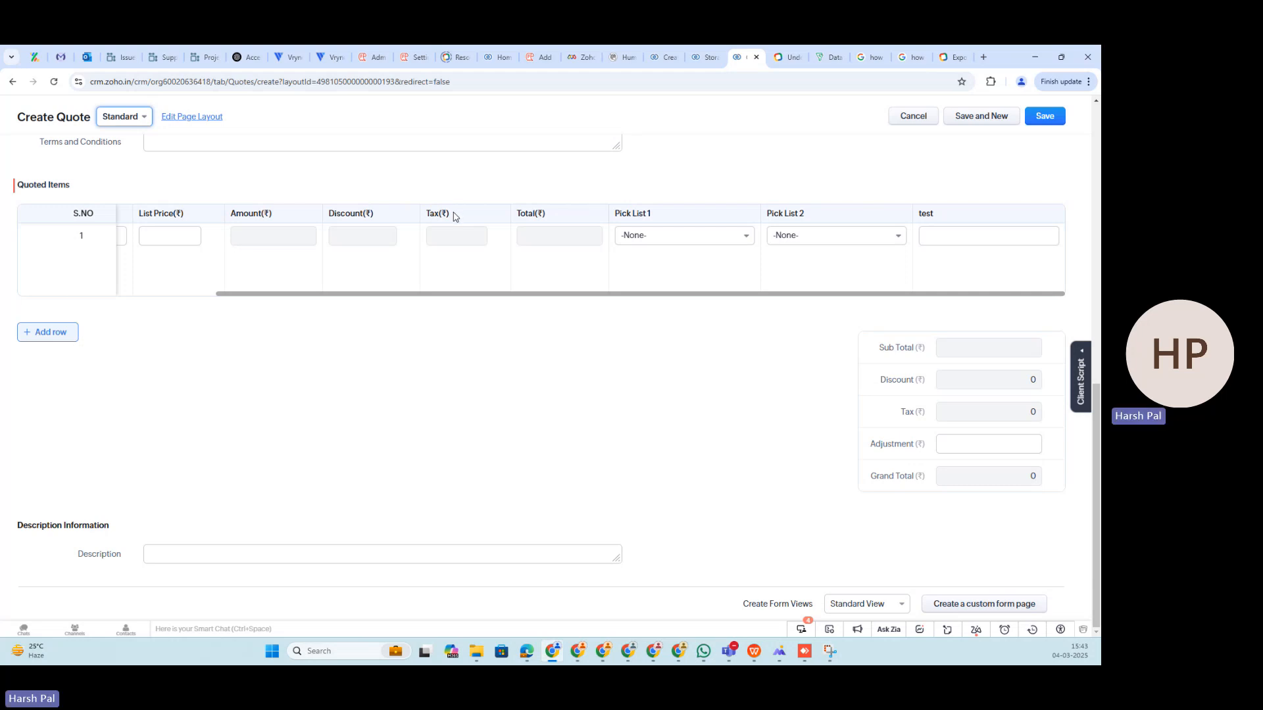
{"action": "scroll", "coordinate": [418, 230], "scroll_direction": "up", "scroll_amount": 5}
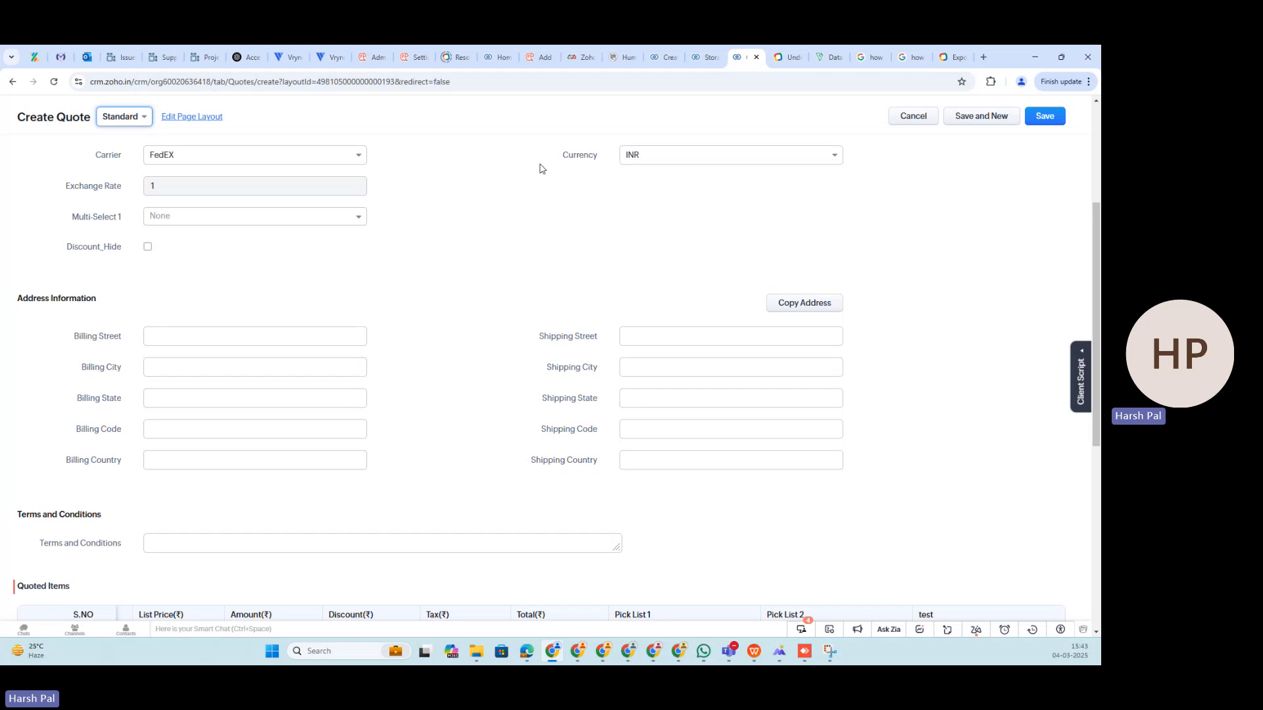
{"action": "scroll", "coordinate": [913, 143], "scroll_direction": "up", "scroll_amount": 3}
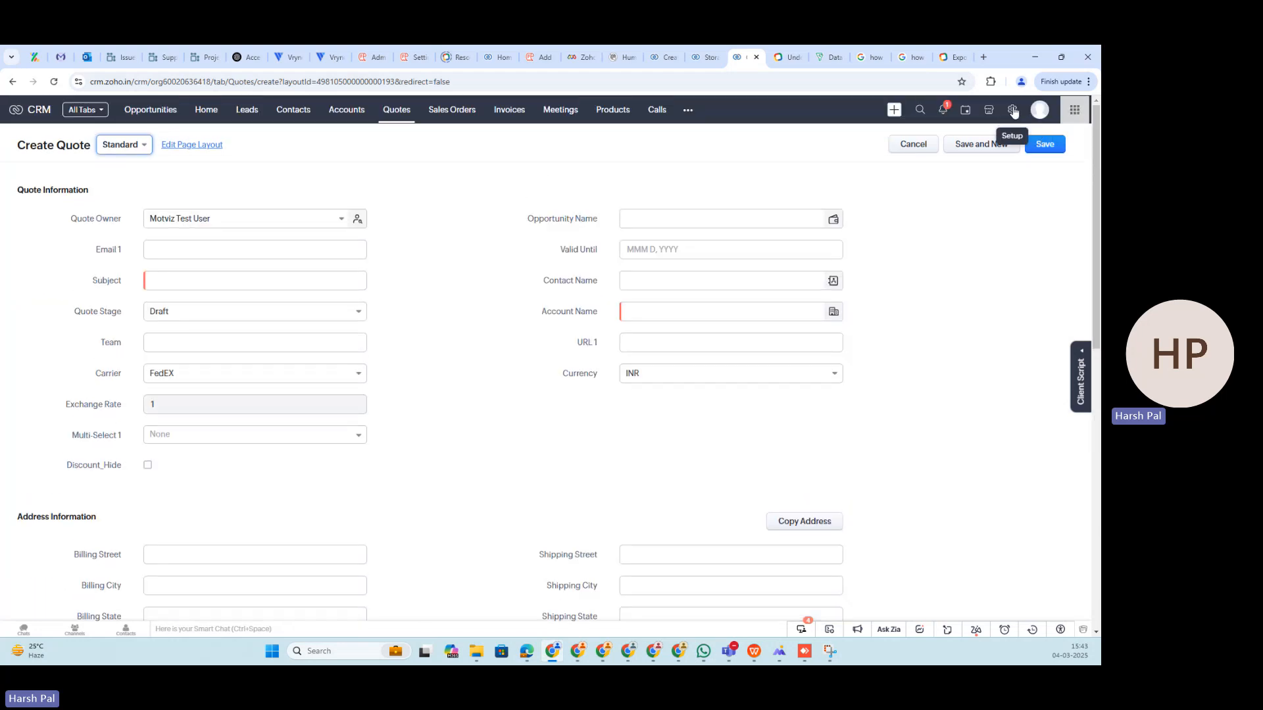
- Open the Templates settings under Setup and review the Email, Inventory and Mail Merge templates
{"action": "left_click", "coordinate": [1013, 111]}
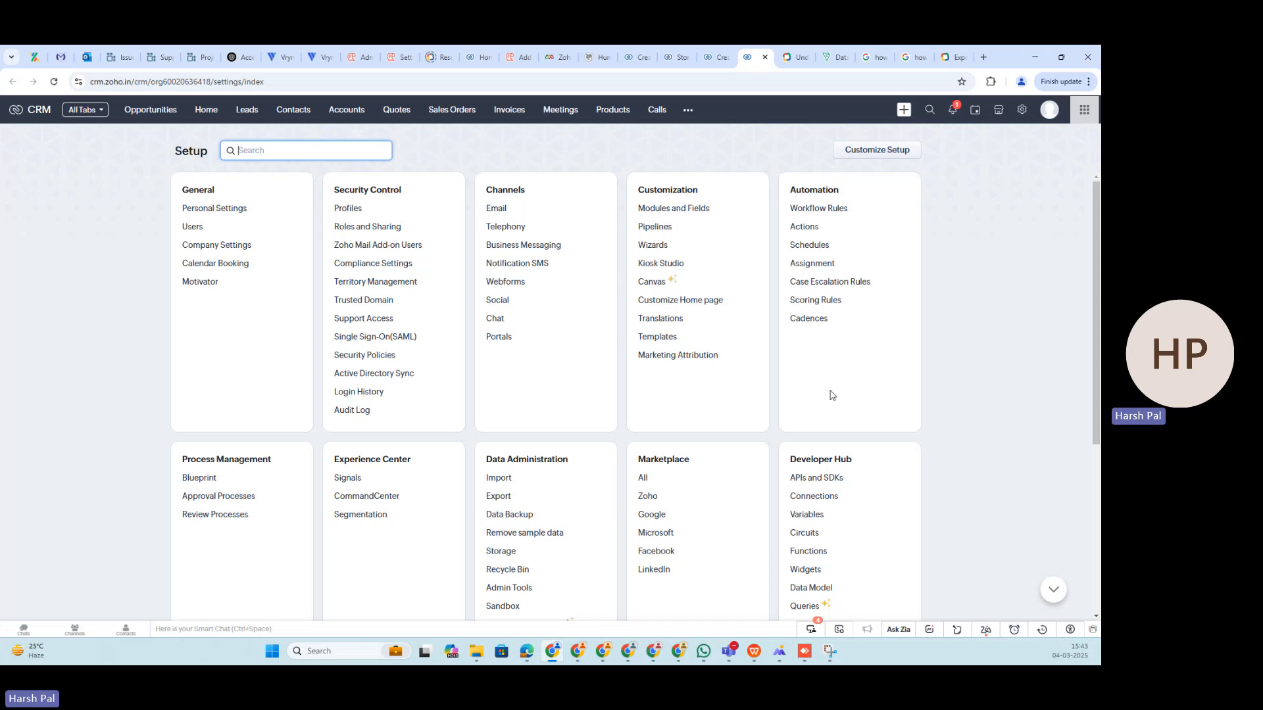
{"action": "left_click", "coordinate": [663, 340]}
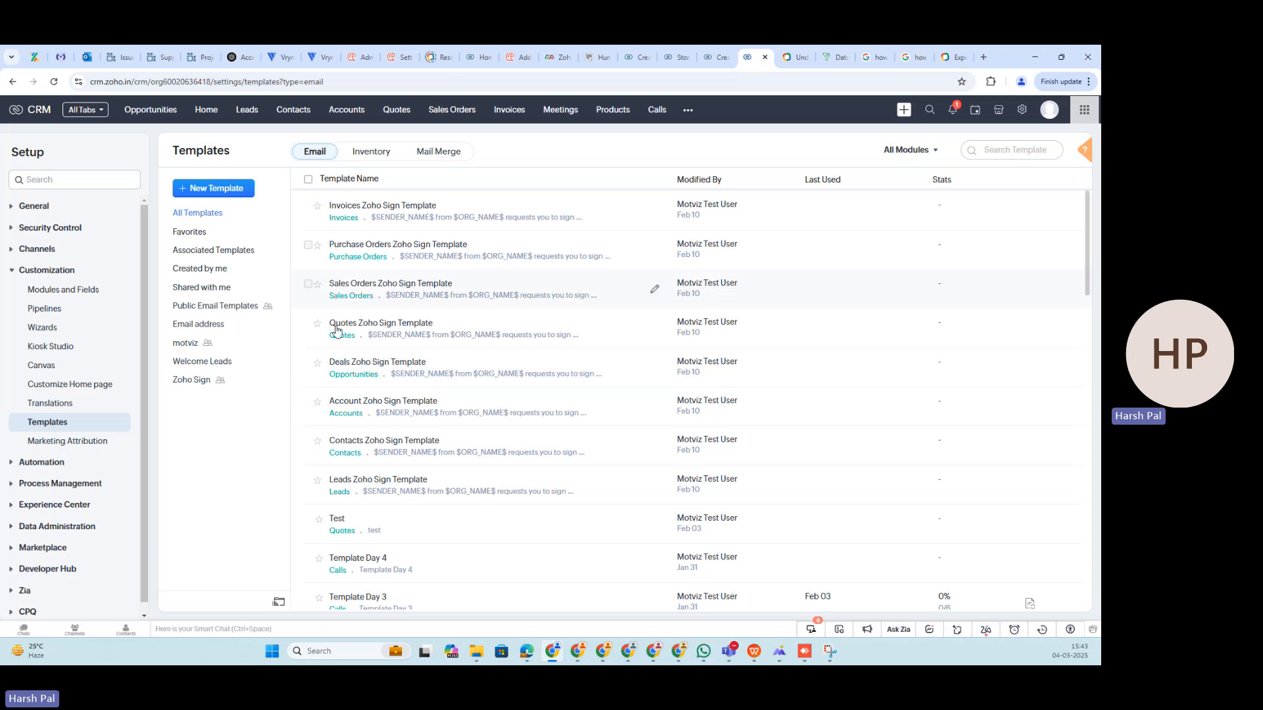
{"action": "scroll", "coordinate": [495, 456], "scroll_direction": "down", "scroll_amount": 15}
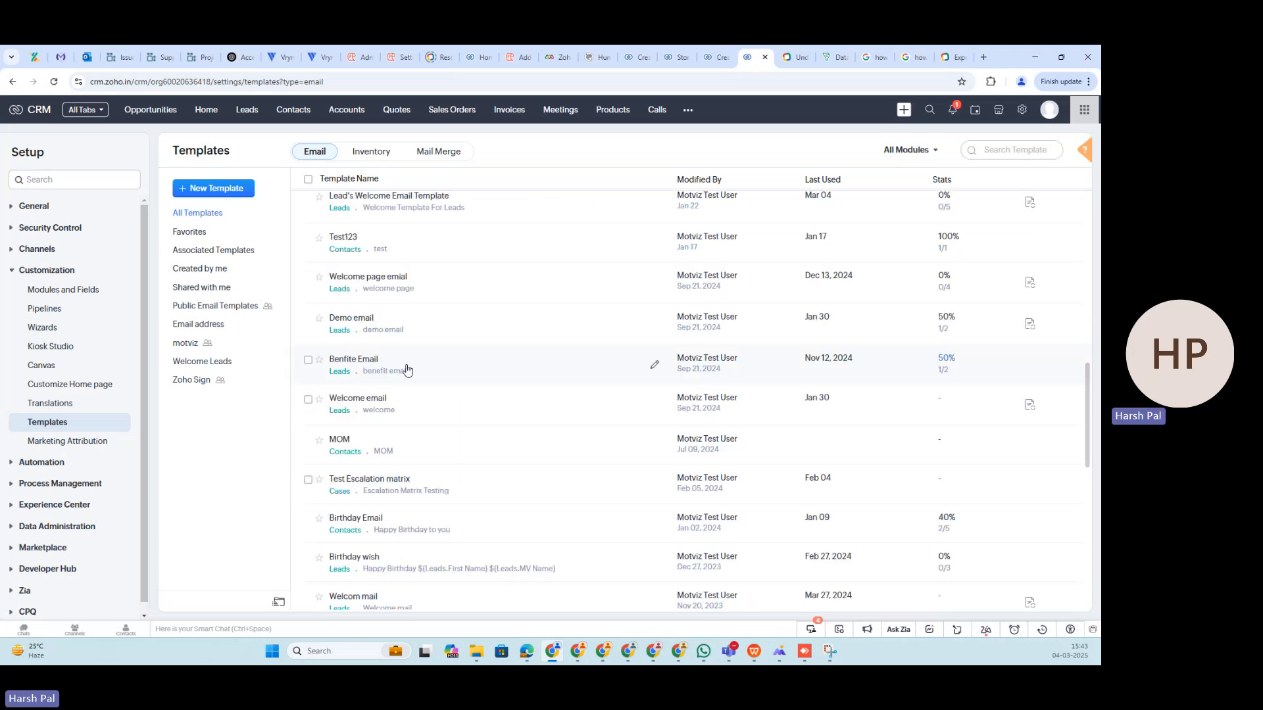
{"action": "scroll", "coordinate": [465, 355], "scroll_direction": "up", "scroll_amount": 15}
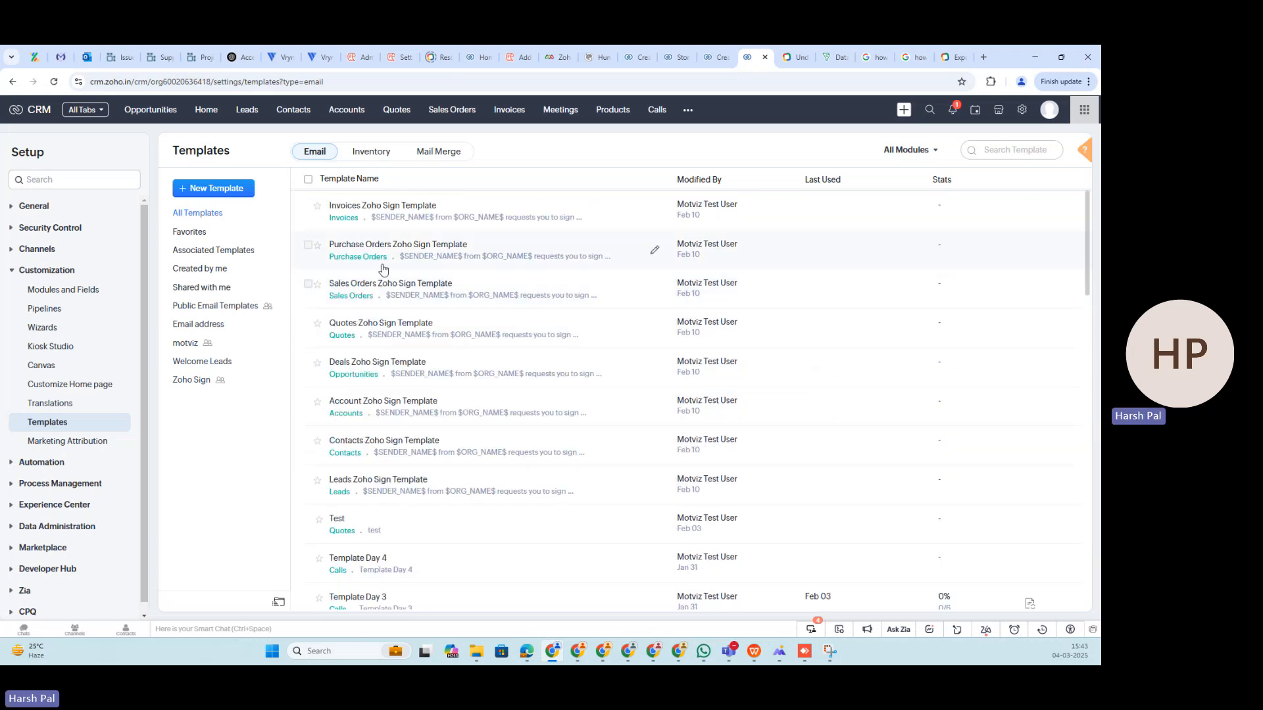
{"action": "left_click", "coordinate": [371, 151]}
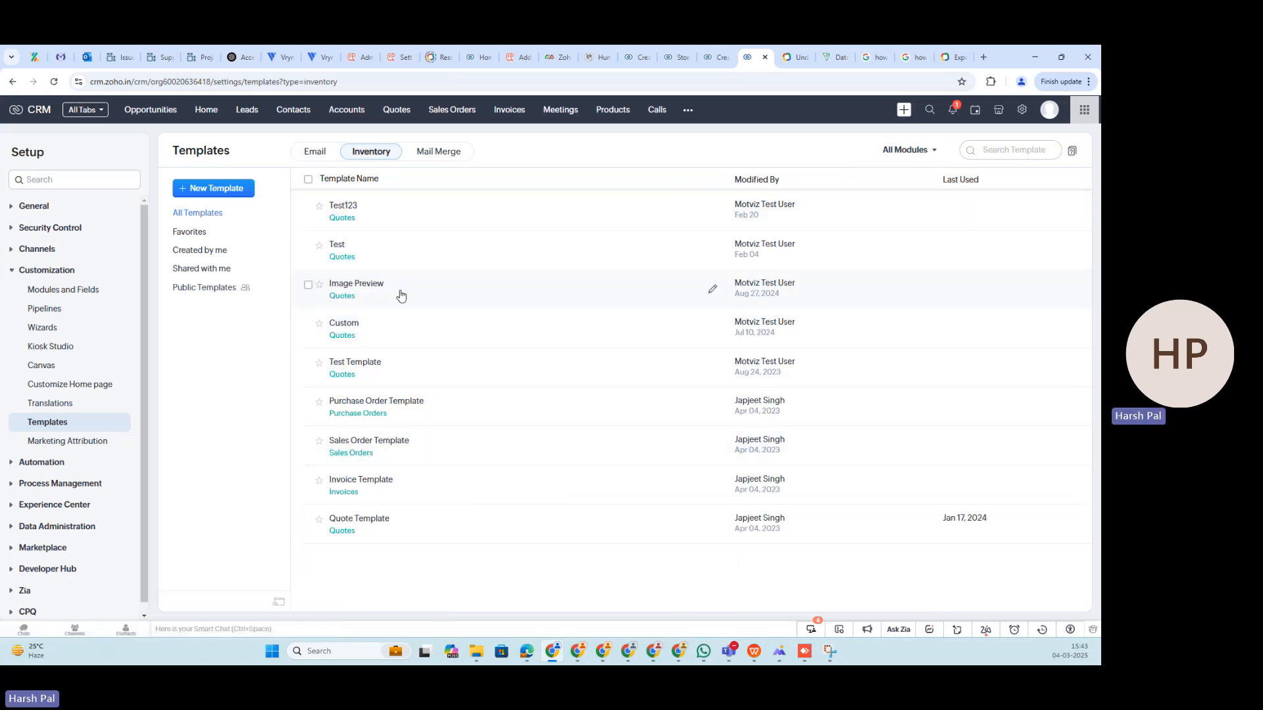
{"action": "left_click", "coordinate": [440, 151]}
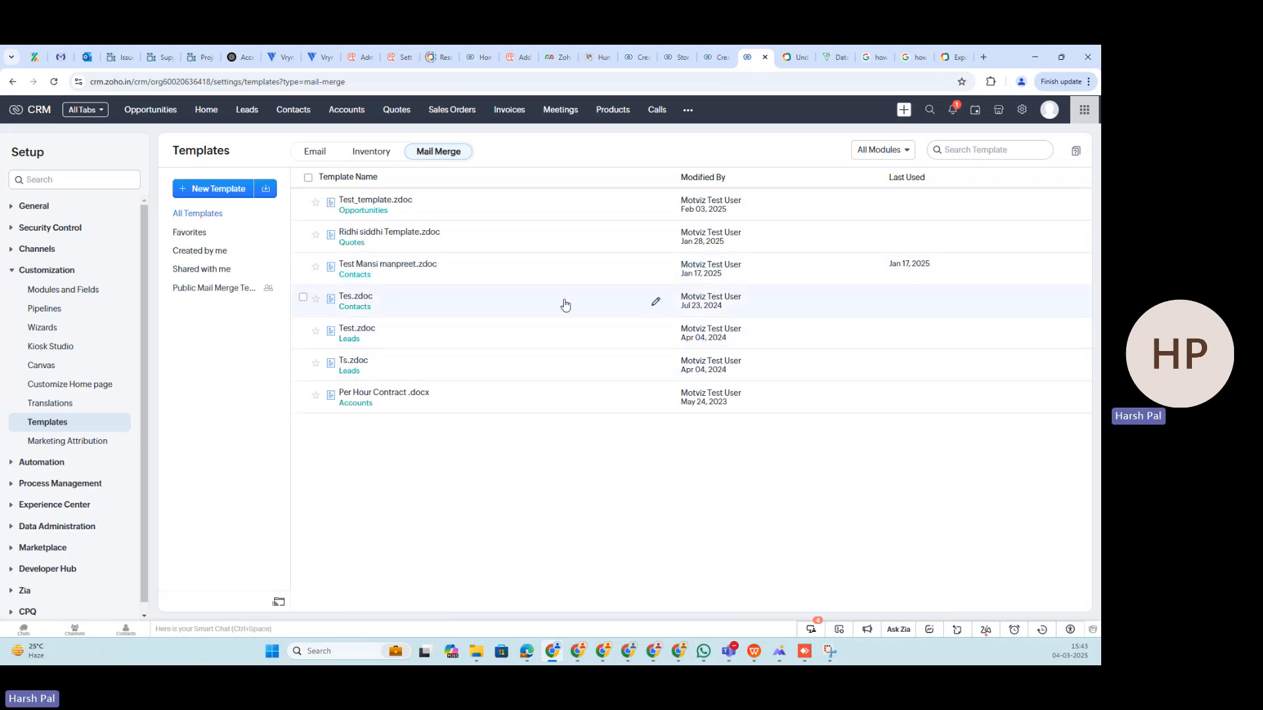
- Return to the unsaved quote form, review its fields and Quoted Items section, and cancel the quote creation
{"action": "left_click", "coordinate": [718, 58]}
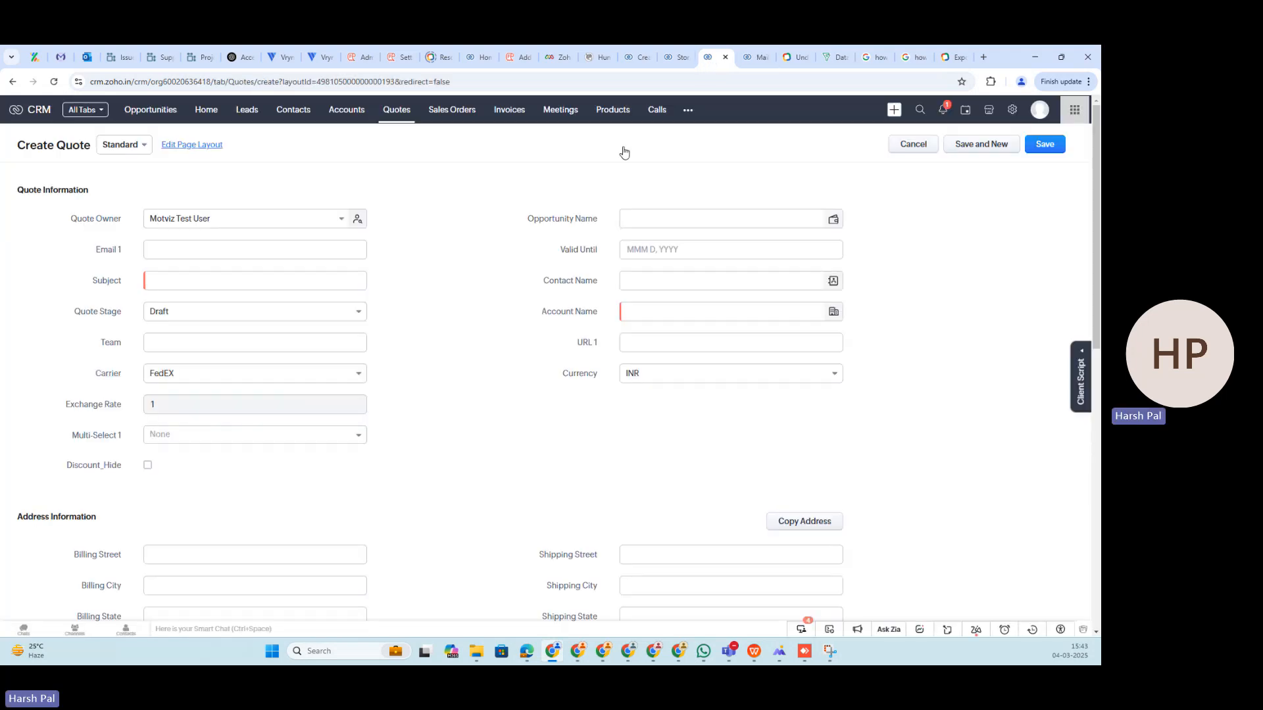
{"action": "scroll", "coordinate": [483, 336], "scroll_direction": "down", "scroll_amount": 8}
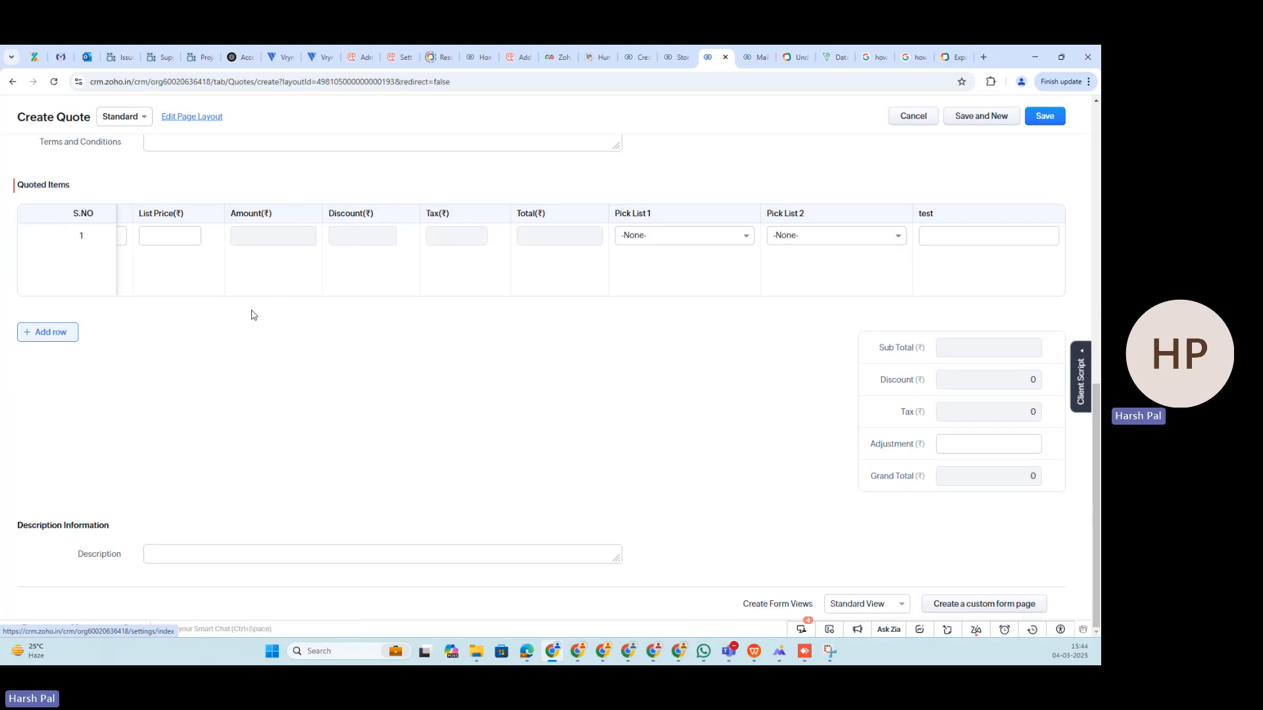
{"action": "scroll", "coordinate": [197, 394], "scroll_direction": "up", "scroll_amount": 4}
{"action": "scroll", "coordinate": [227, 468], "scroll_direction": "down", "scroll_amount": 3}
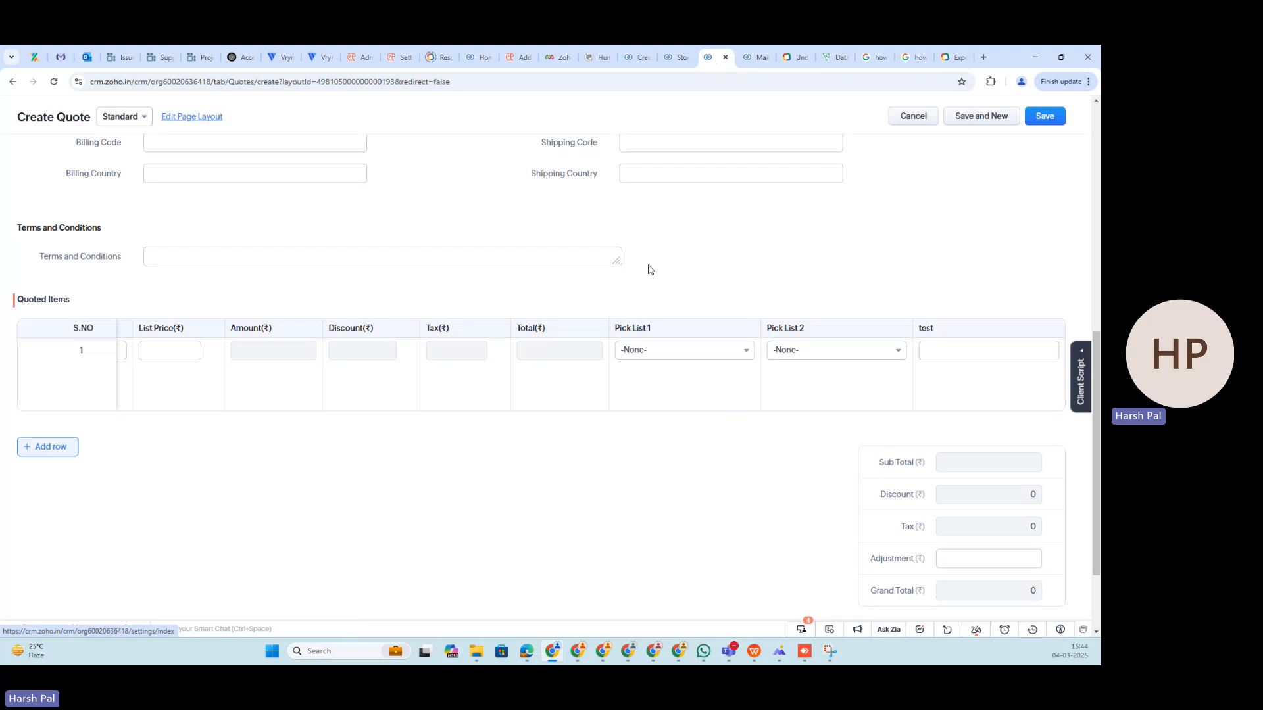
{"action": "scroll", "coordinate": [224, 197], "scroll_direction": "up", "scroll_amount": 6}
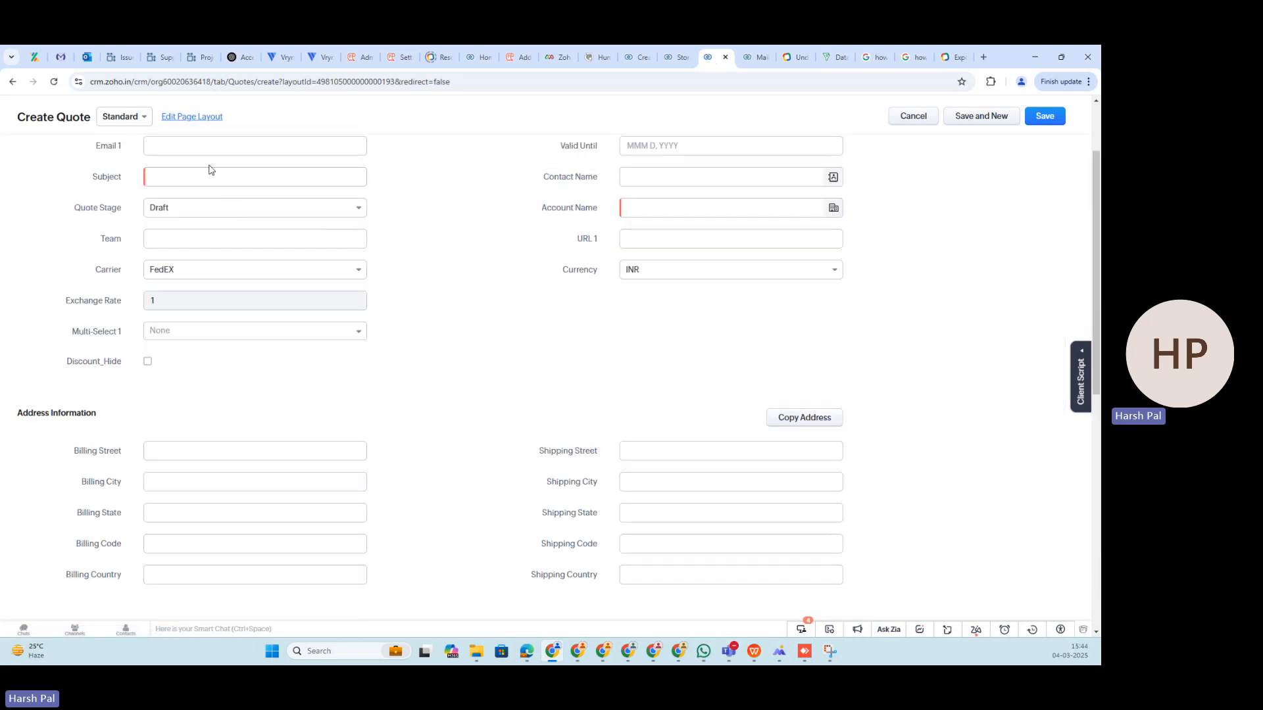
{"action": "left_click", "coordinate": [896, 117]}
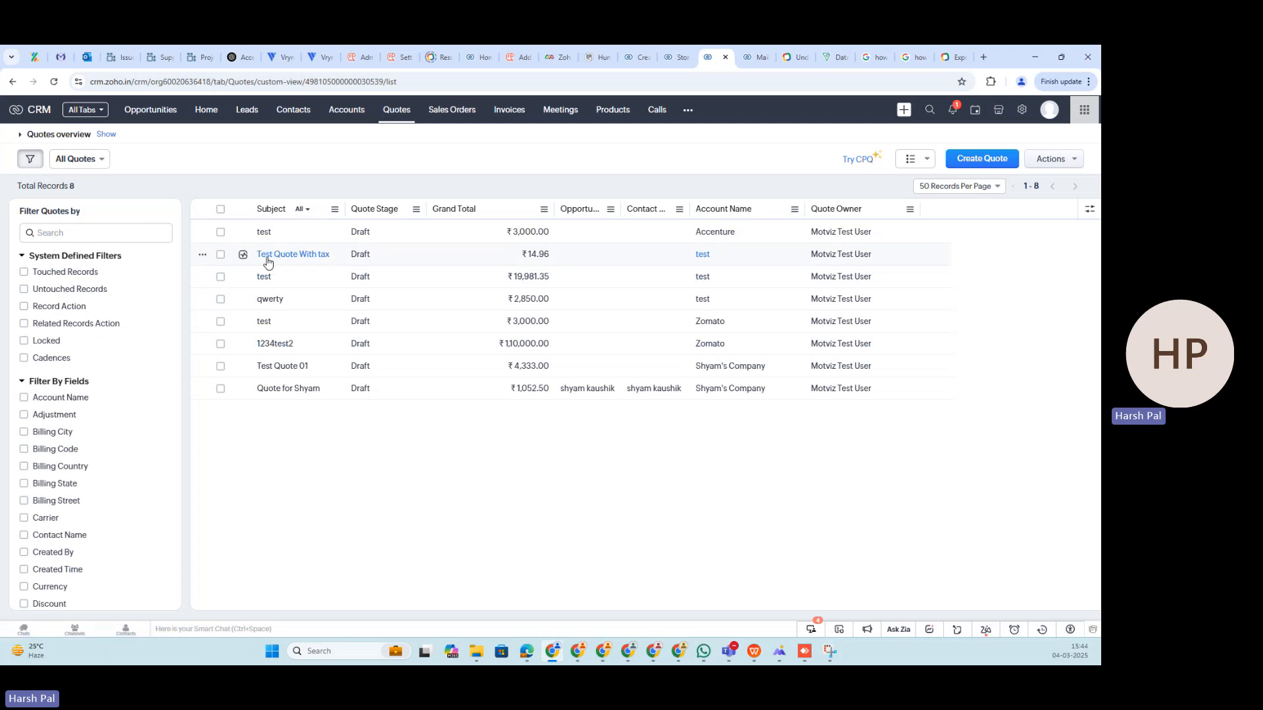
- Open the "test" quote for Accenture and examine its quoted items and address details
{"action": "left_click", "coordinate": [264, 232]}
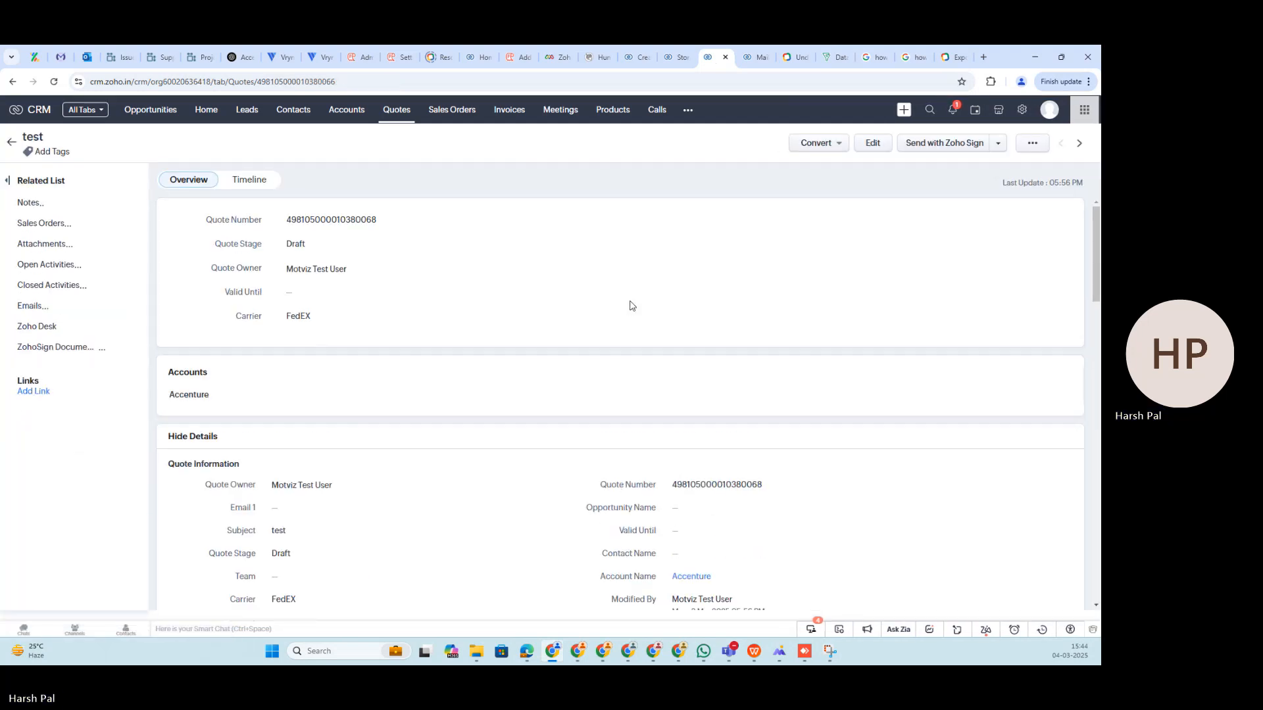
{"action": "scroll", "coordinate": [545, 422], "scroll_direction": "down", "scroll_amount": 20}
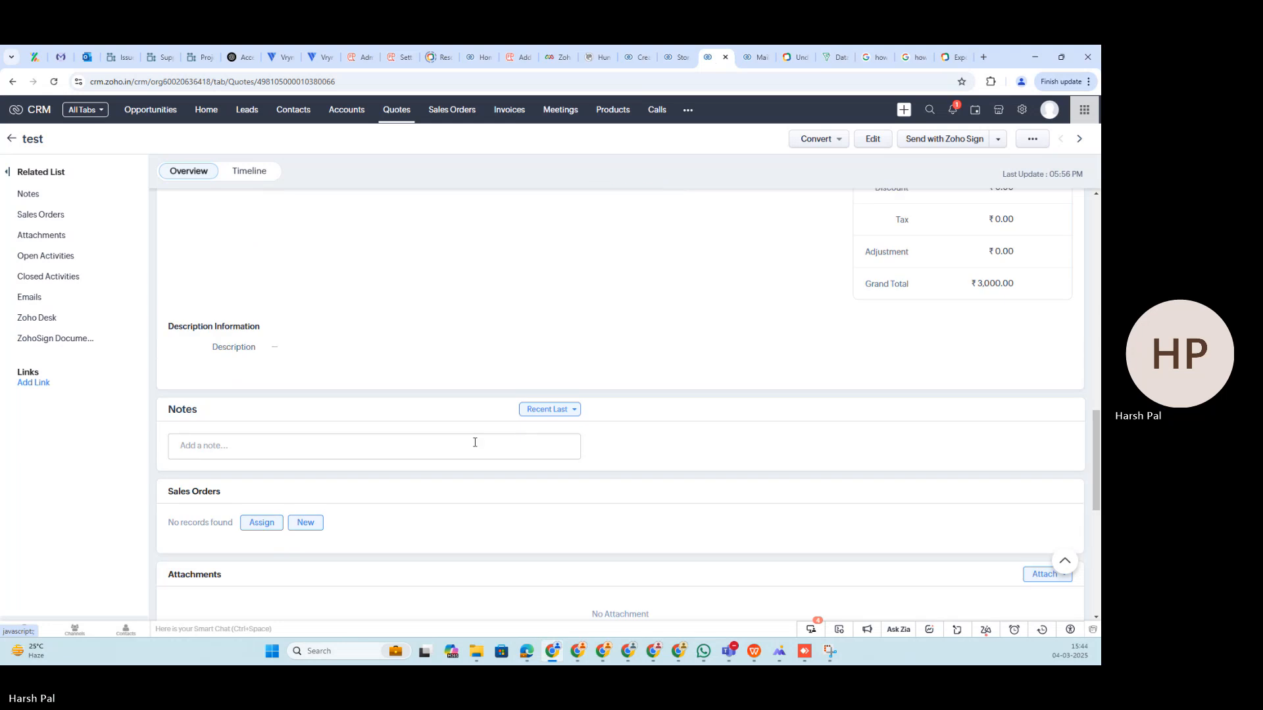
{"action": "scroll", "coordinate": [431, 412], "scroll_direction": "up", "scroll_amount": 3}
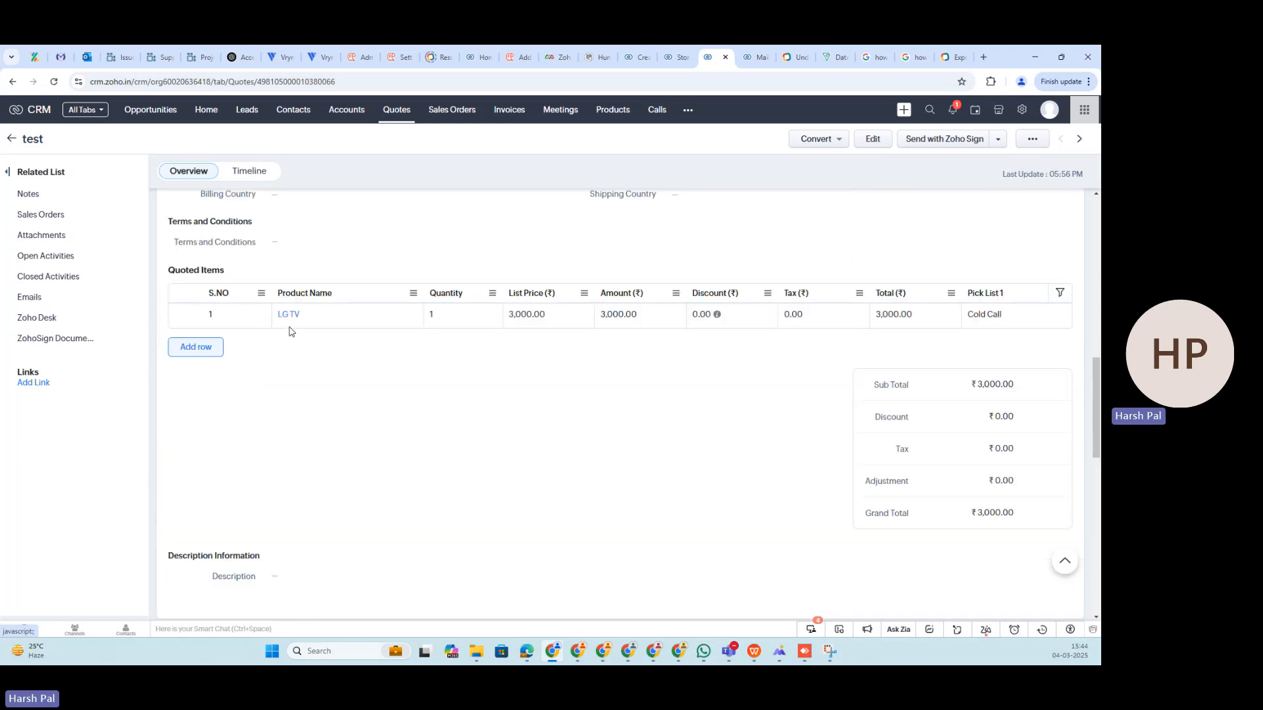
{"action": "left_click_drag", "start_coordinate": [422, 327], "coordinate": [390, 380]}
{"action": "scroll", "coordinate": [446, 451], "scroll_direction": "up", "scroll_amount": 10}
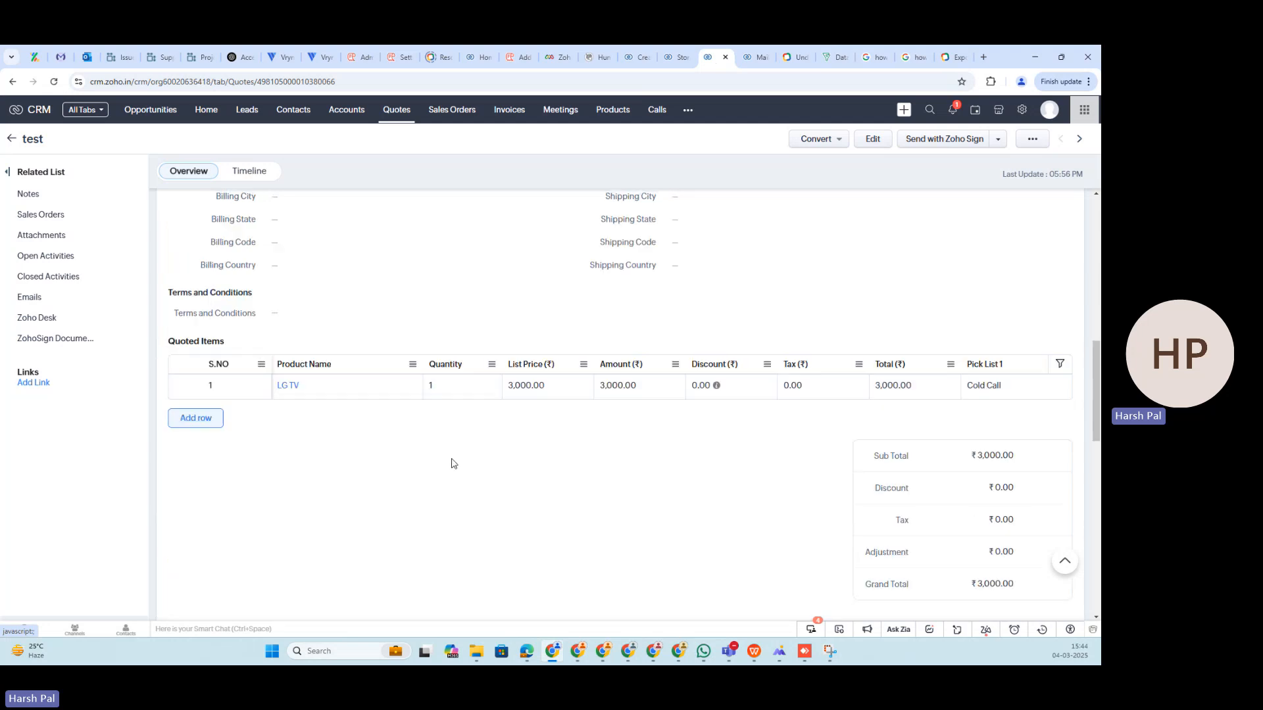
{"action": "scroll", "coordinate": [486, 493], "scroll_direction": "down", "scroll_amount": 7}
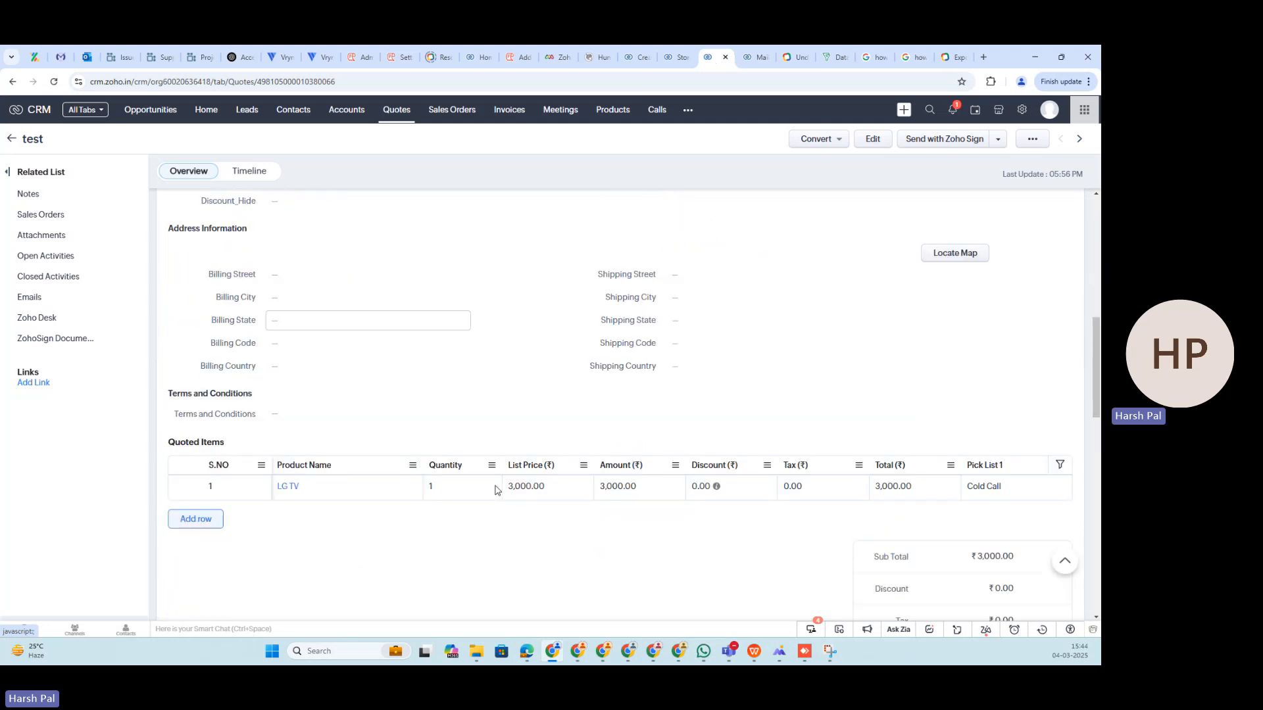
- Run a Mail Merge on the quote using the template "Ridhi siddhi Template.zdoc"
{"action": "left_click", "coordinate": [1032, 139]}
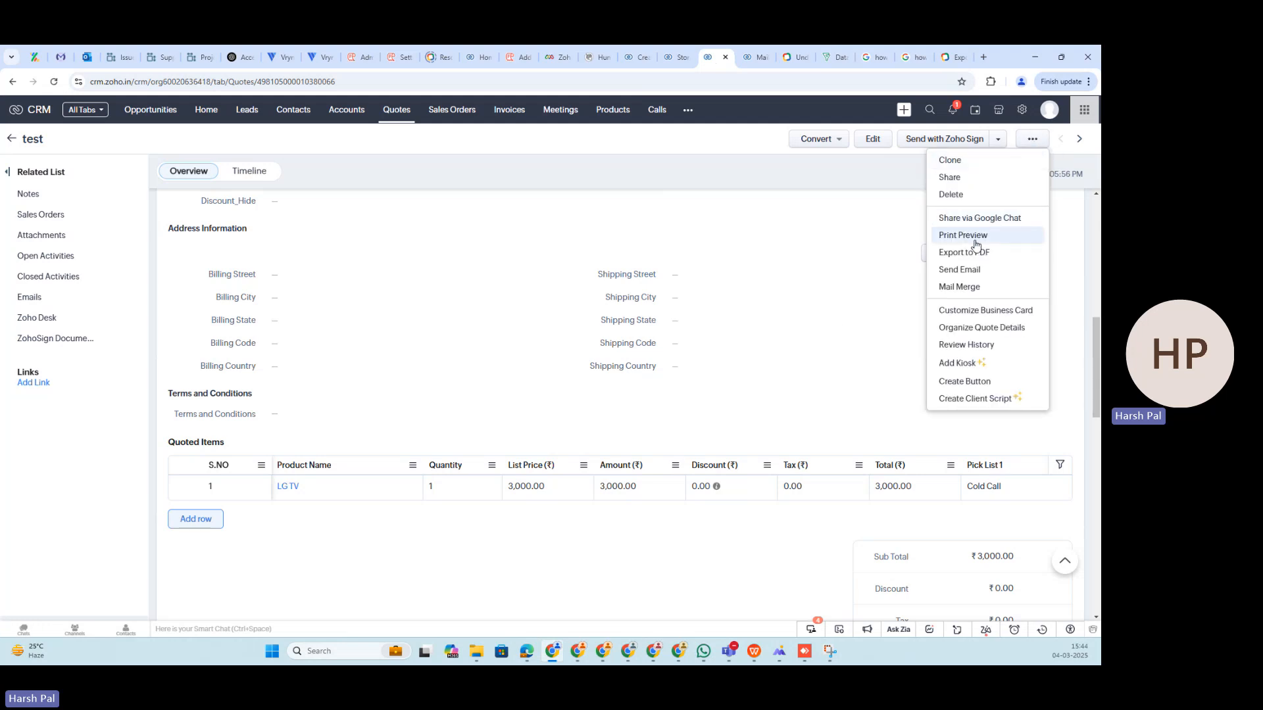
{"action": "left_click", "coordinate": [959, 287]}
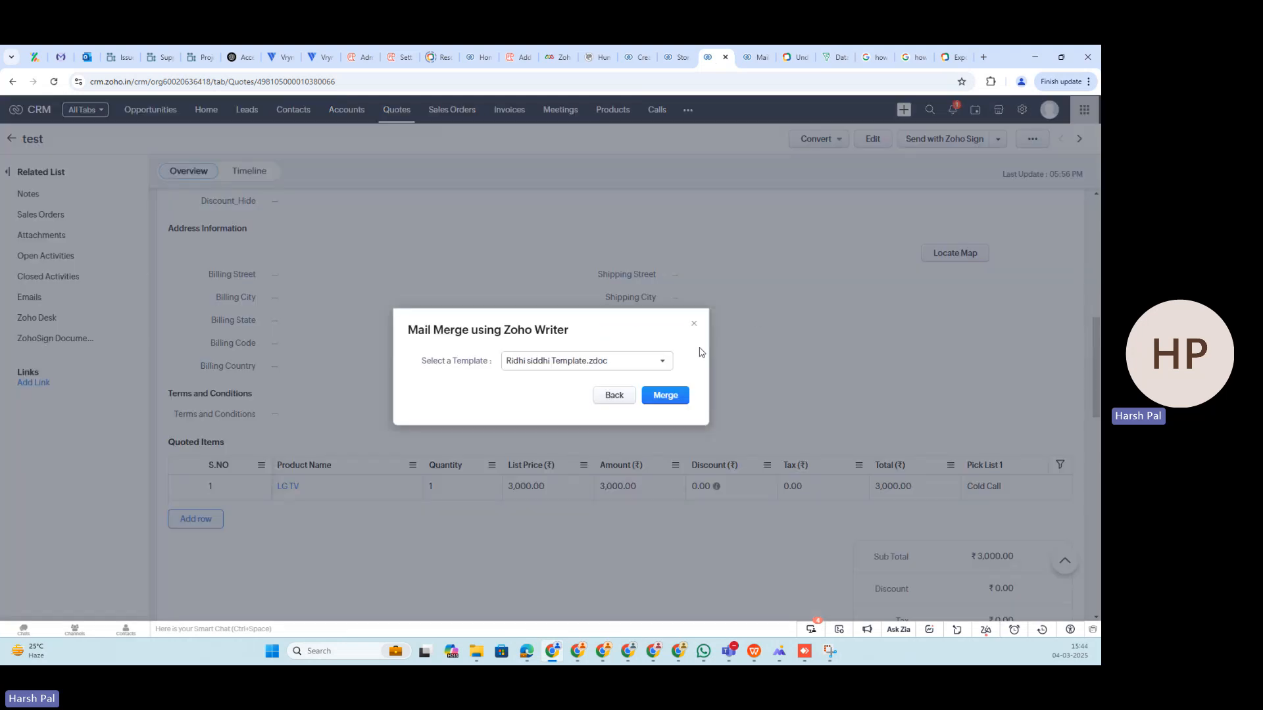
{"action": "left_click", "coordinate": [625, 359]}
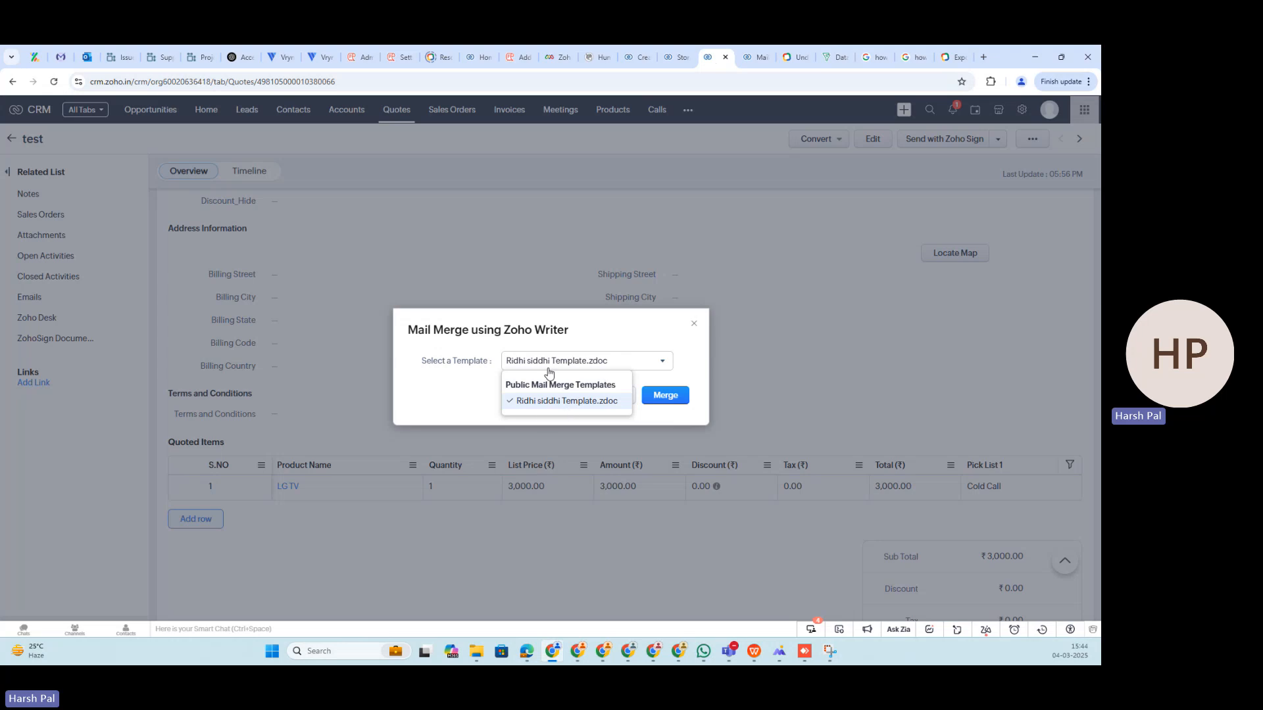
{"action": "left_click", "coordinate": [545, 403]}
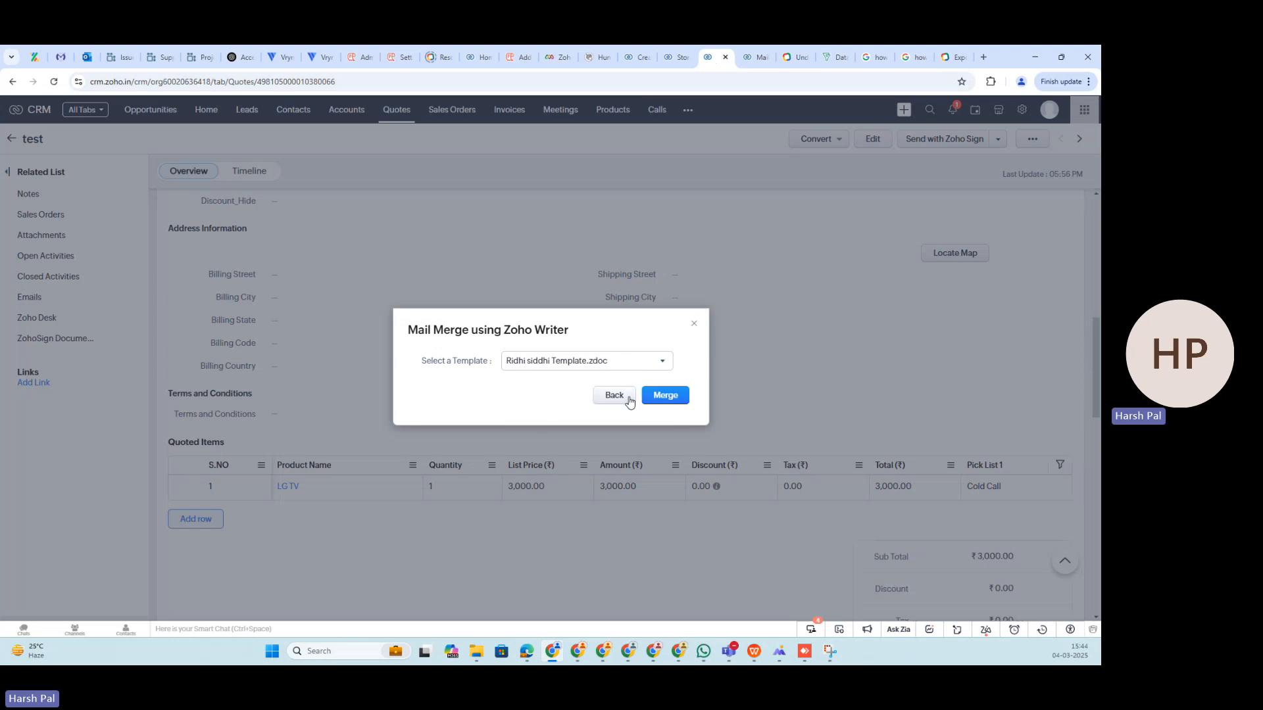
{"action": "left_click", "coordinate": [654, 404]}
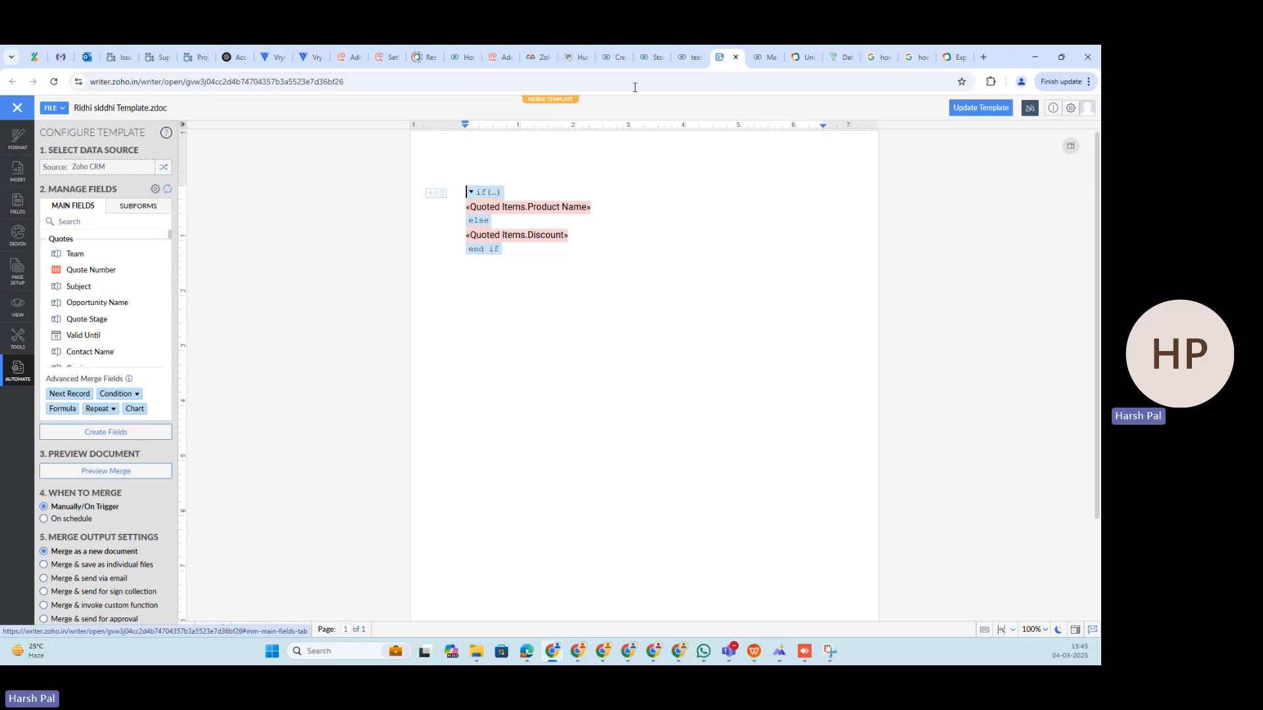
- Check the quote record, return to the merge template, and inspect its if-condition settings without changing them
{"action": "key", "text": "ctrl+shift+Tab"}
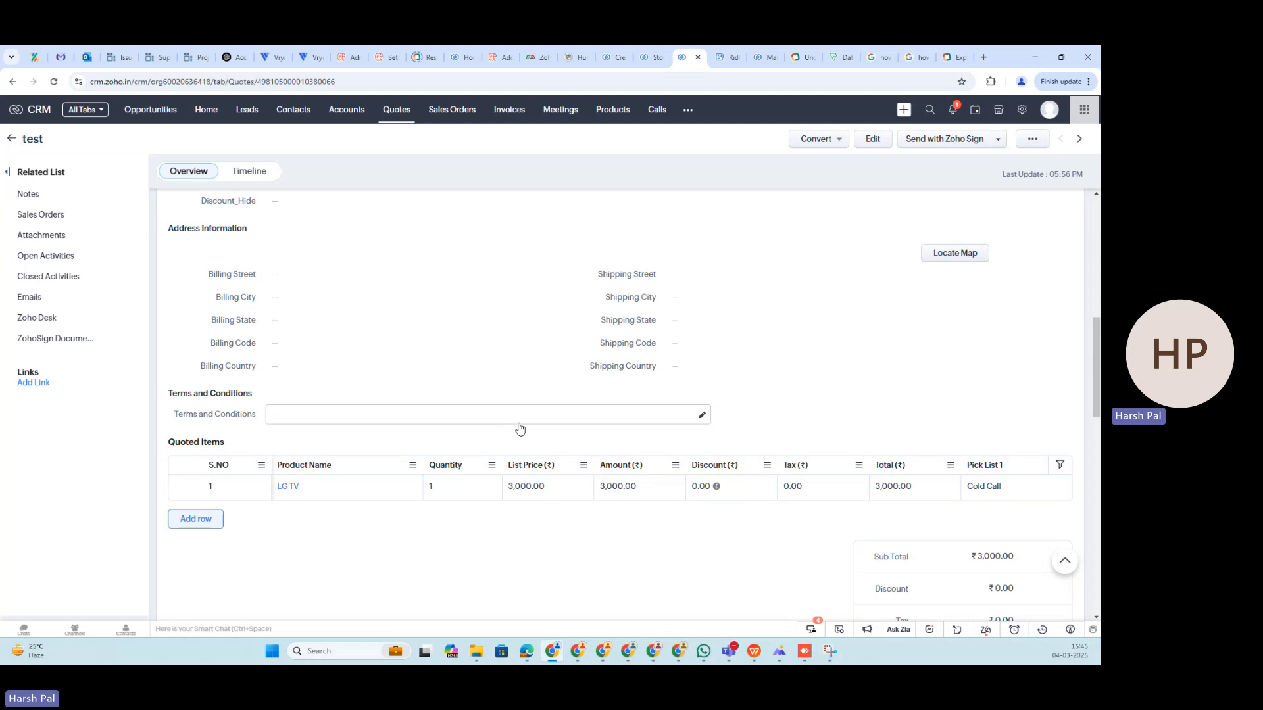
{"action": "left_click", "coordinate": [727, 56]}
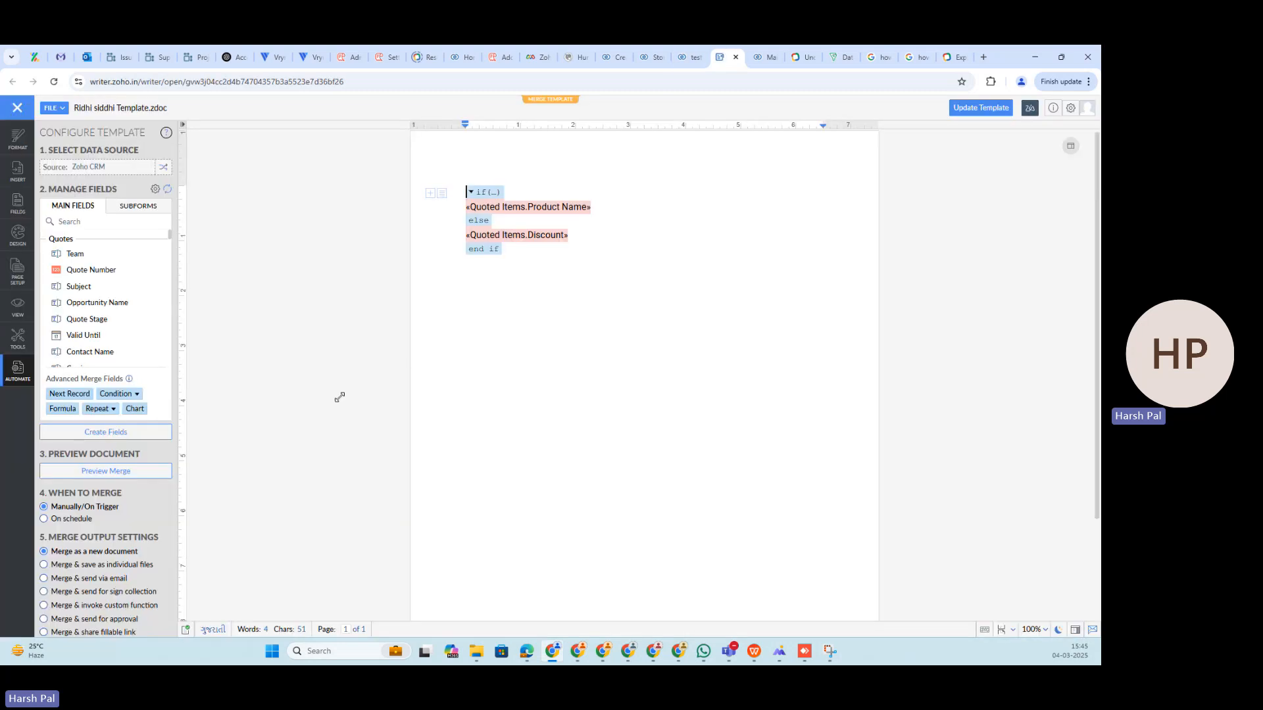
{"action": "mouse_move", "coordinate": [499, 197]}
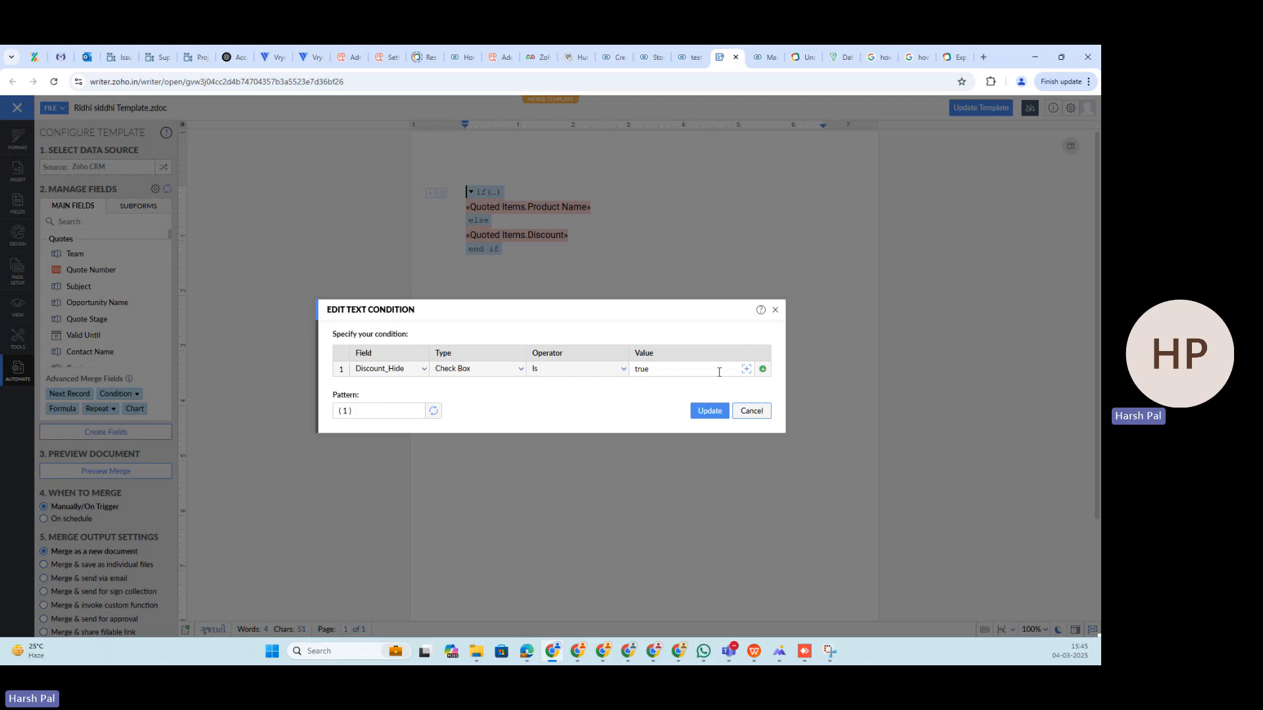
{"action": "left_click", "coordinate": [751, 411]}
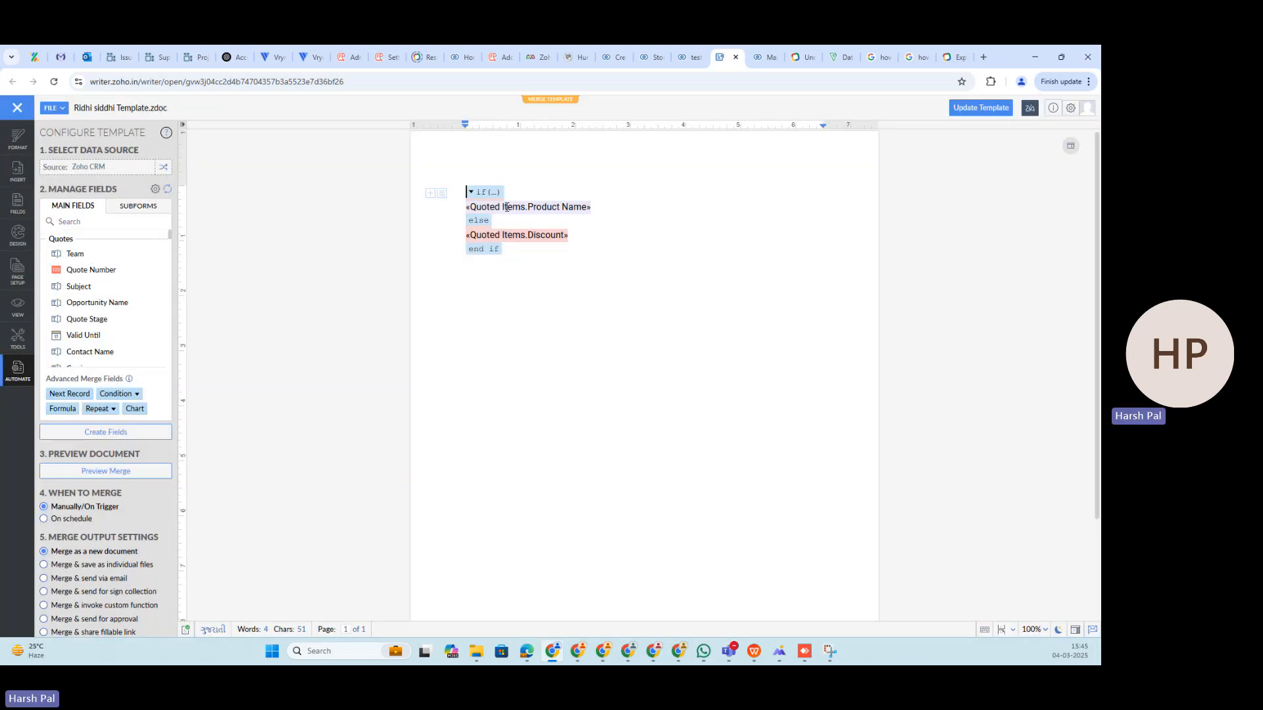
- Examine the Product Name field, the else branch and the expanded if condition in the merge template
{"action": "left_click", "coordinate": [577, 209]}
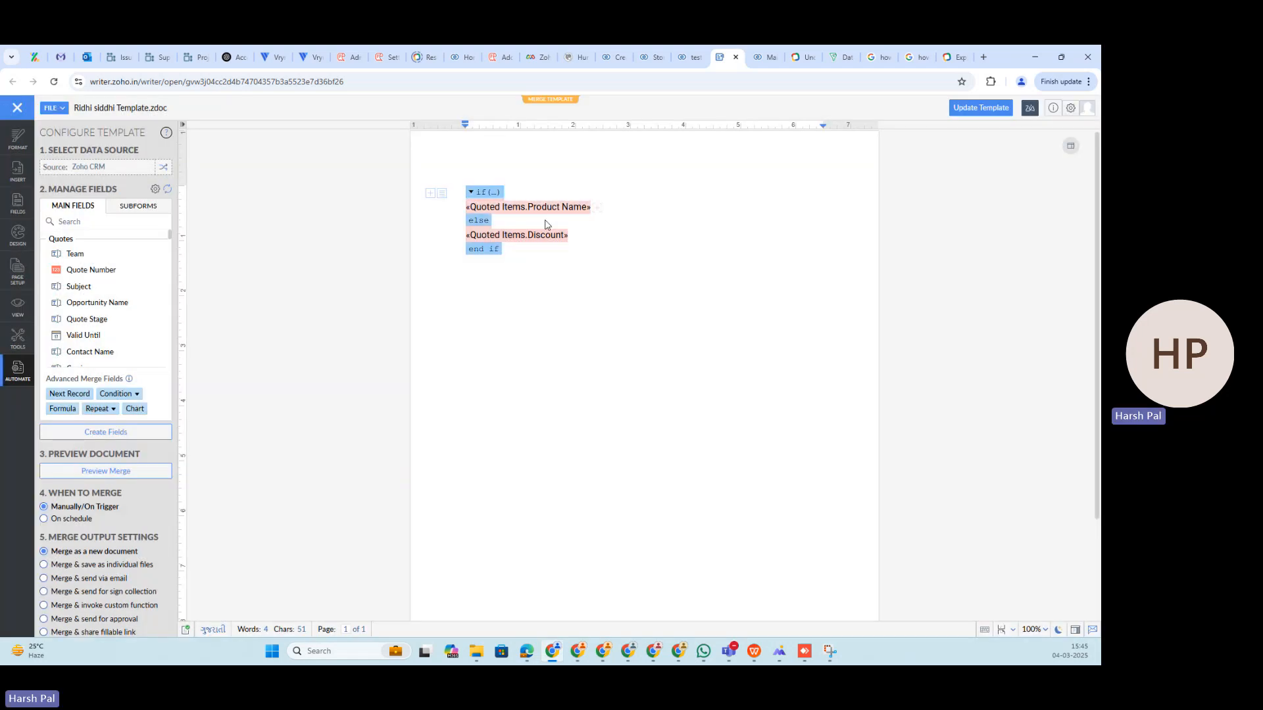
{"action": "left_click", "coordinate": [486, 223]}
{"action": "mouse_move", "coordinate": [492, 197]}
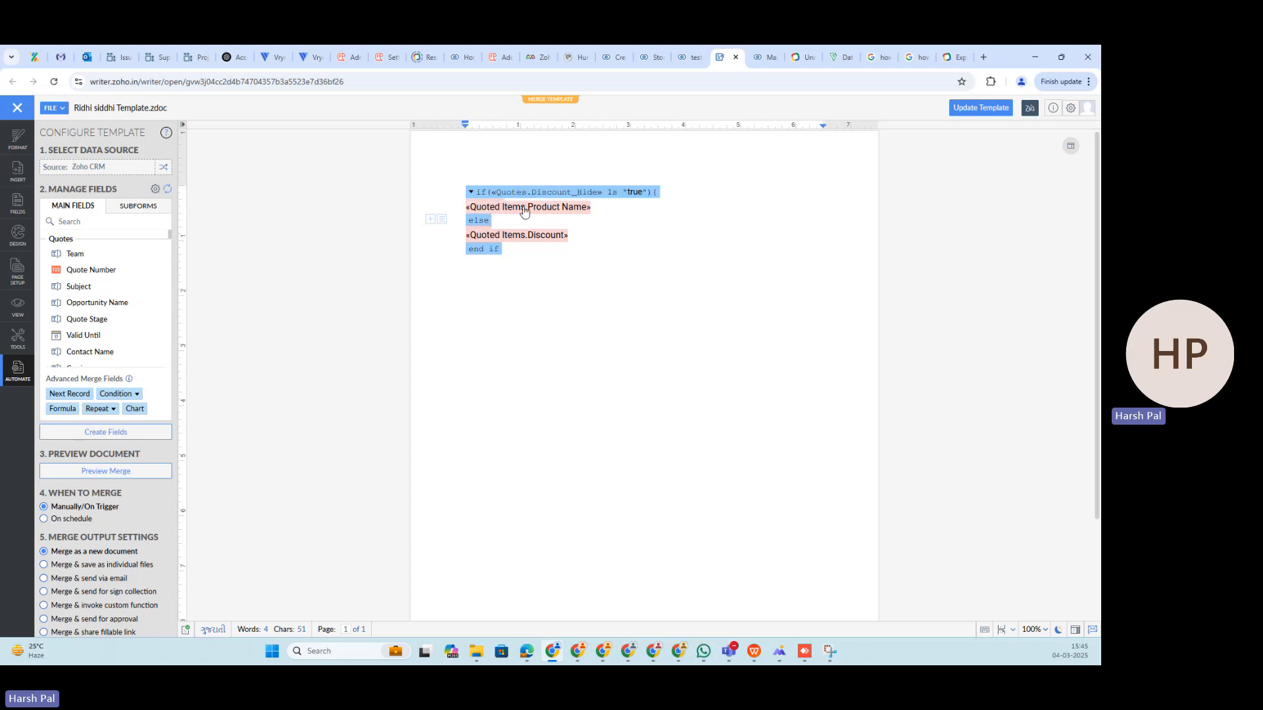
- Review the template's if condition on Discount_Hide without changing it, and check the "test" quote record's additional actions in Zoho CRM
{"action": "left_click", "coordinate": [500, 197]}
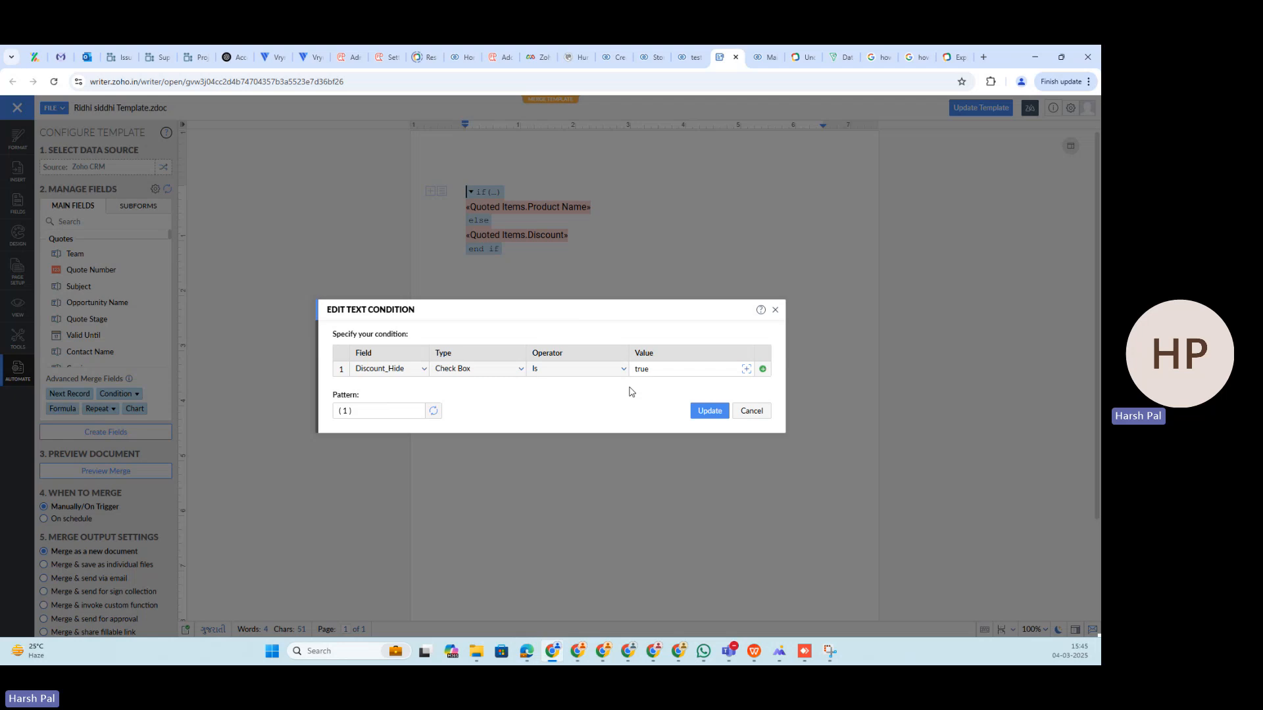
{"action": "left_click", "coordinate": [769, 415]}
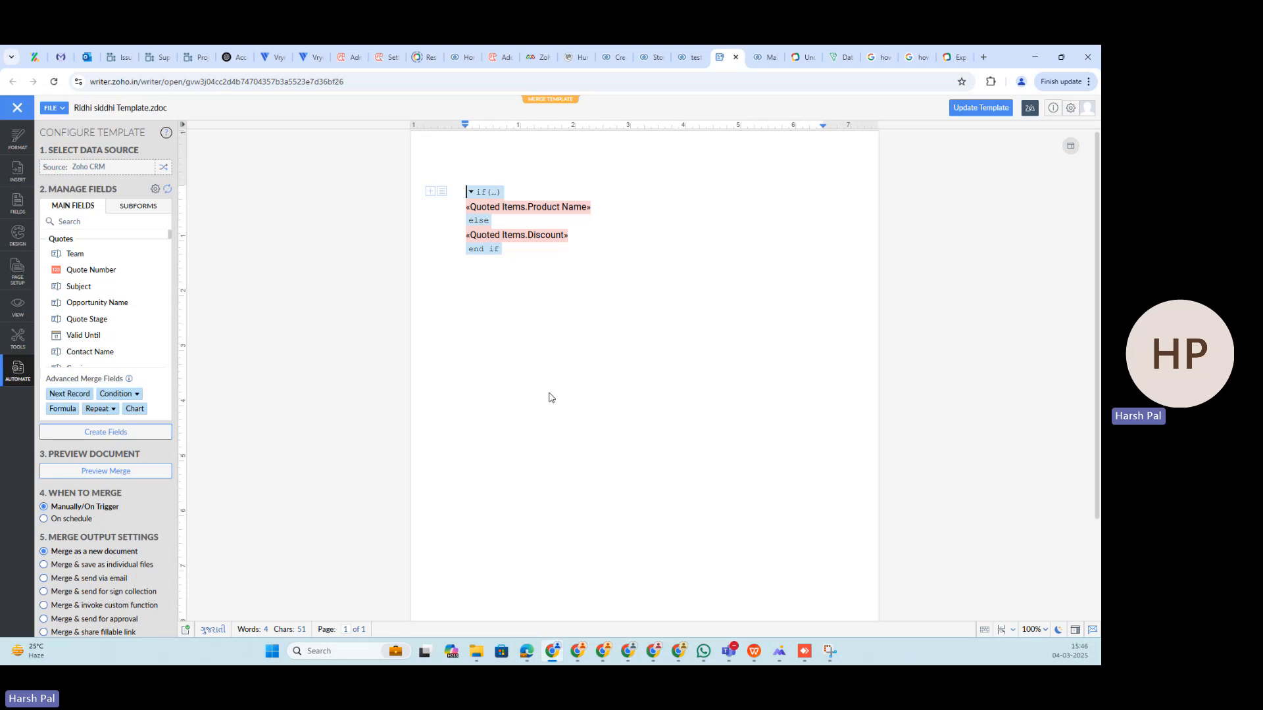
{"action": "left_click", "coordinate": [682, 53]}
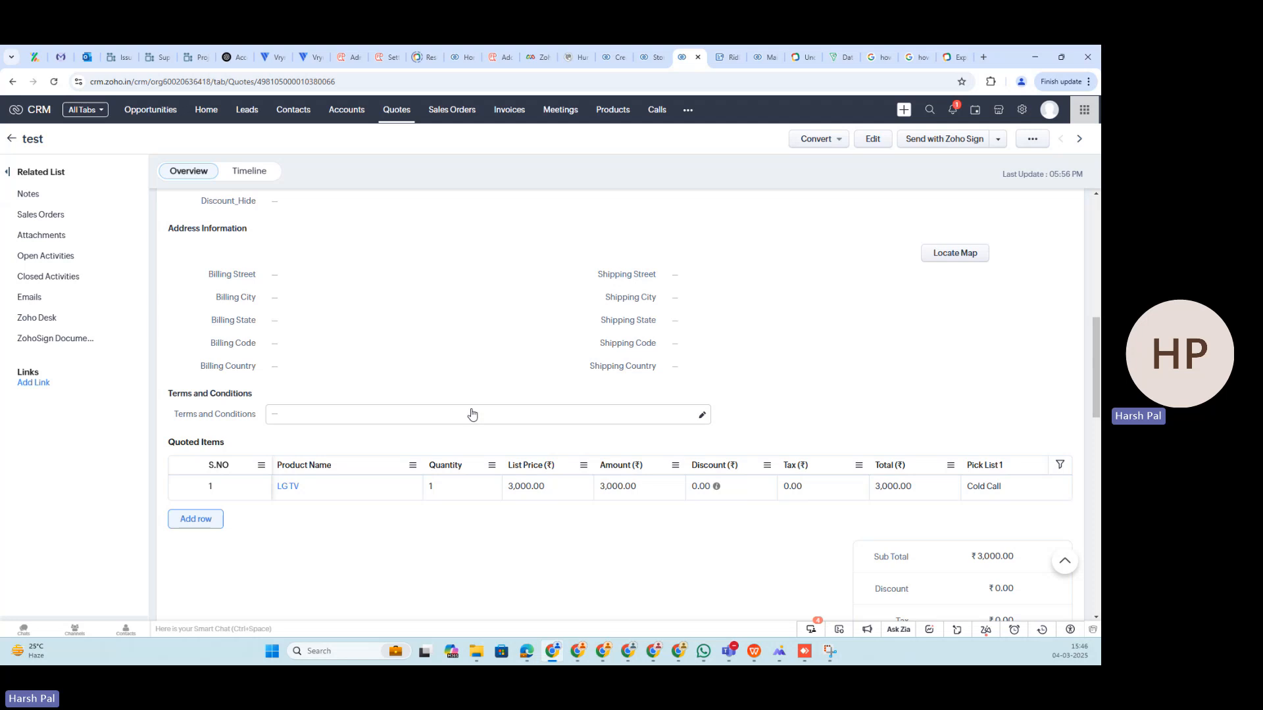
{"action": "left_click", "coordinate": [1034, 140]}
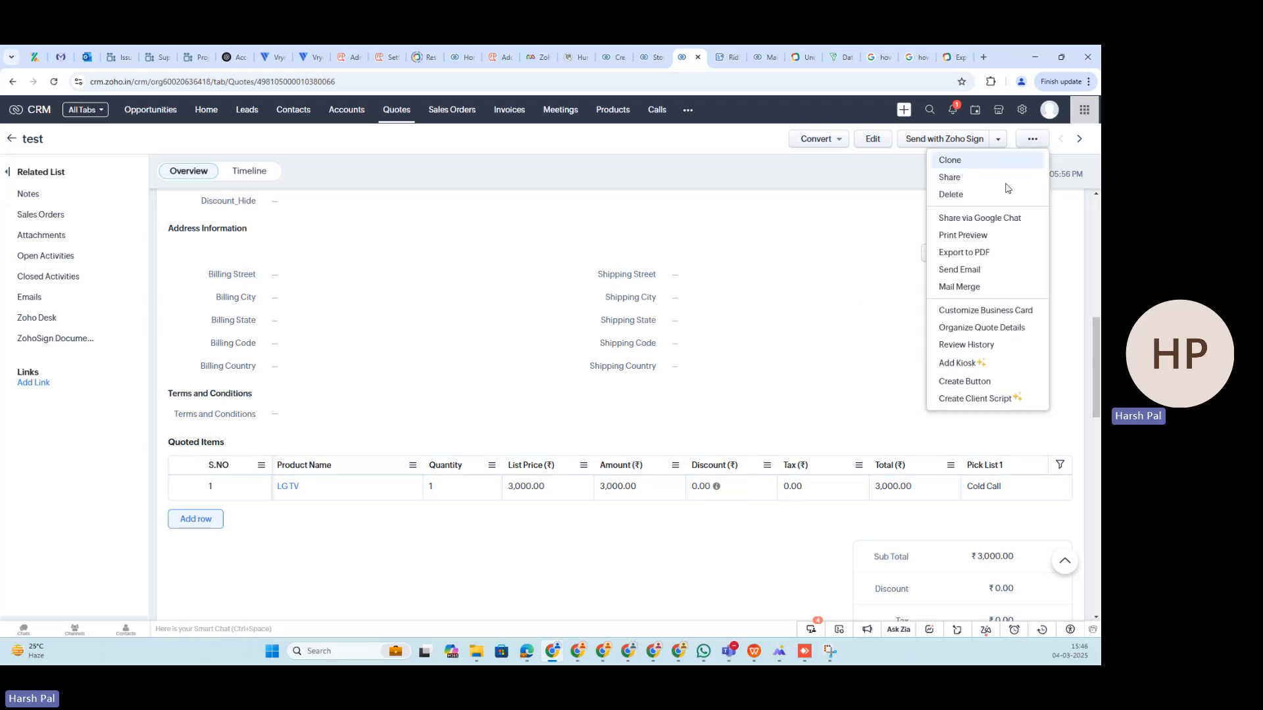
- Switch to the "Ridhi siddhi Template.zdoc" template in Zoho Writer, preview its merge output for the quote, and return to the editor
{"action": "left_click", "coordinate": [734, 55]}
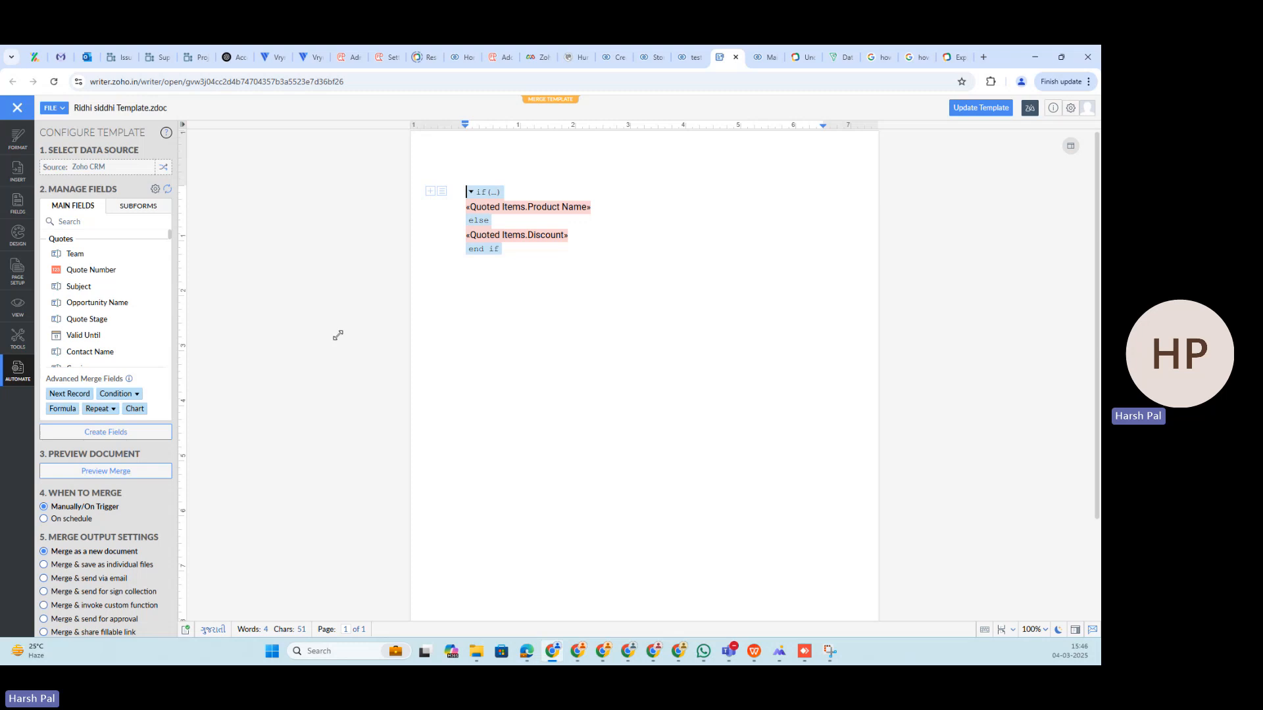
{"action": "left_click", "coordinate": [132, 469]}
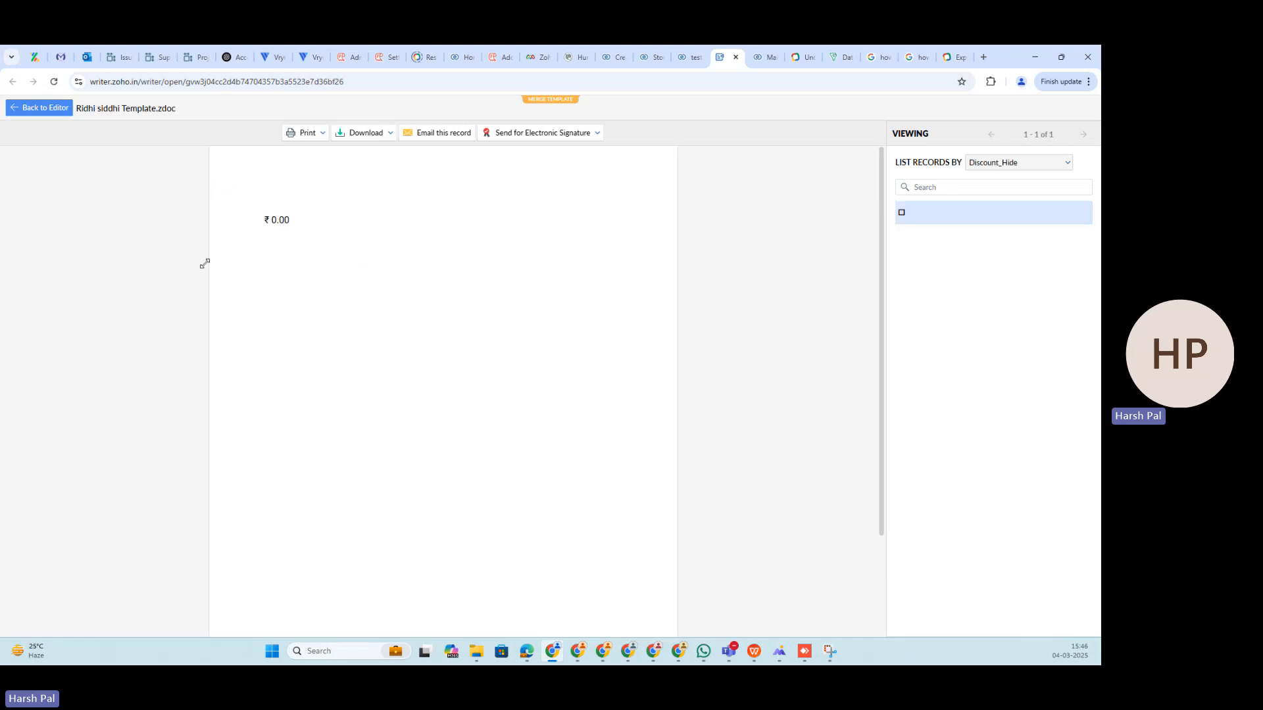
{"action": "left_click", "coordinate": [51, 109]}
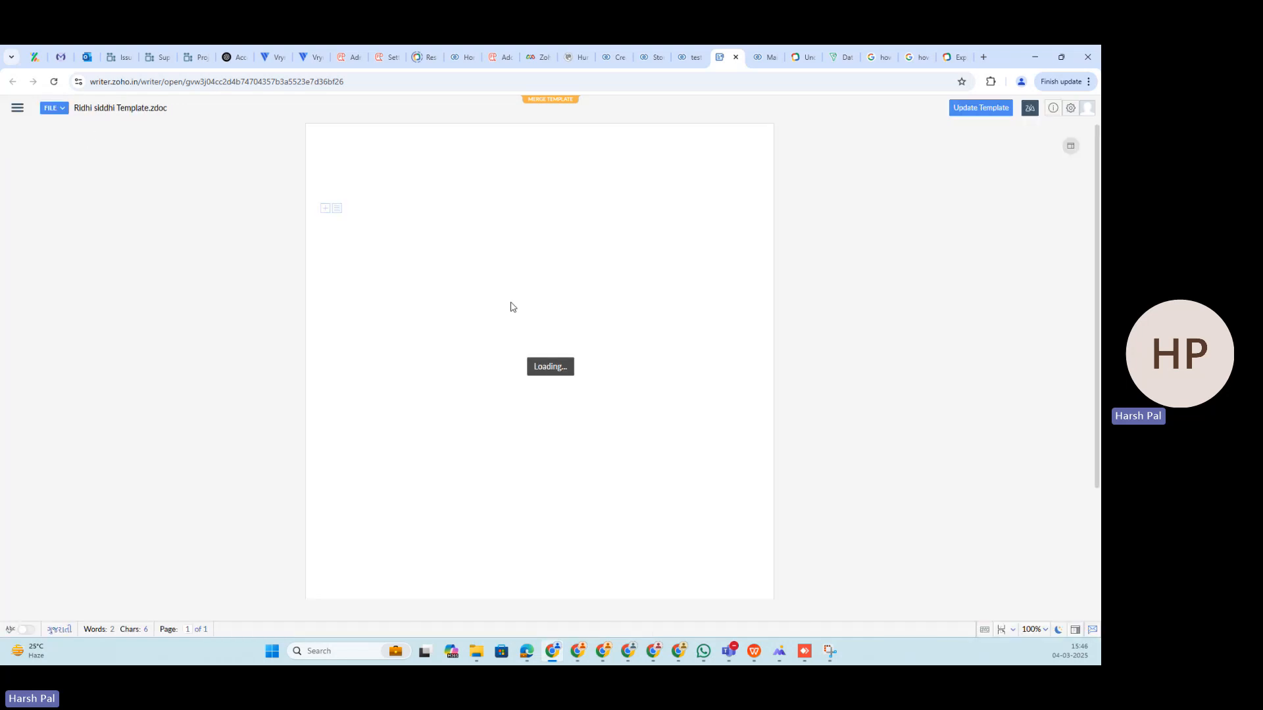